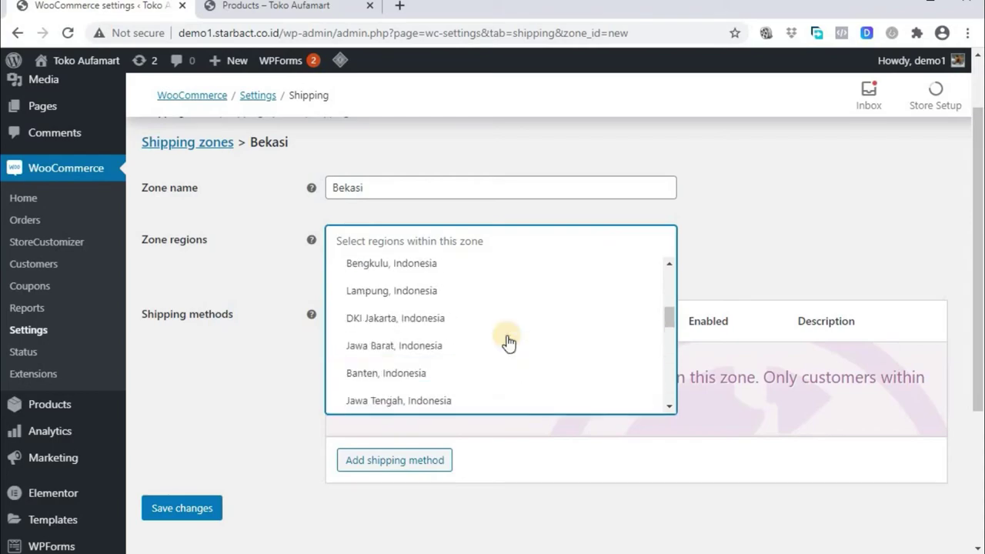
Add Jawa Barat, Indonesia as the Bekasi zone's region and save the zone
{"action": "left_click", "coordinate": [507, 343]}
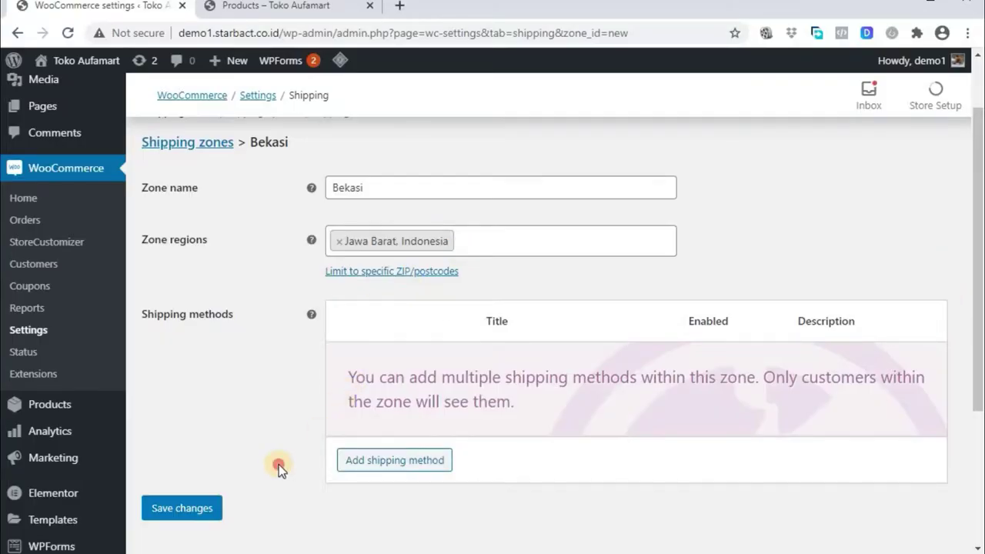
{"action": "left_click", "coordinate": [202, 514]}
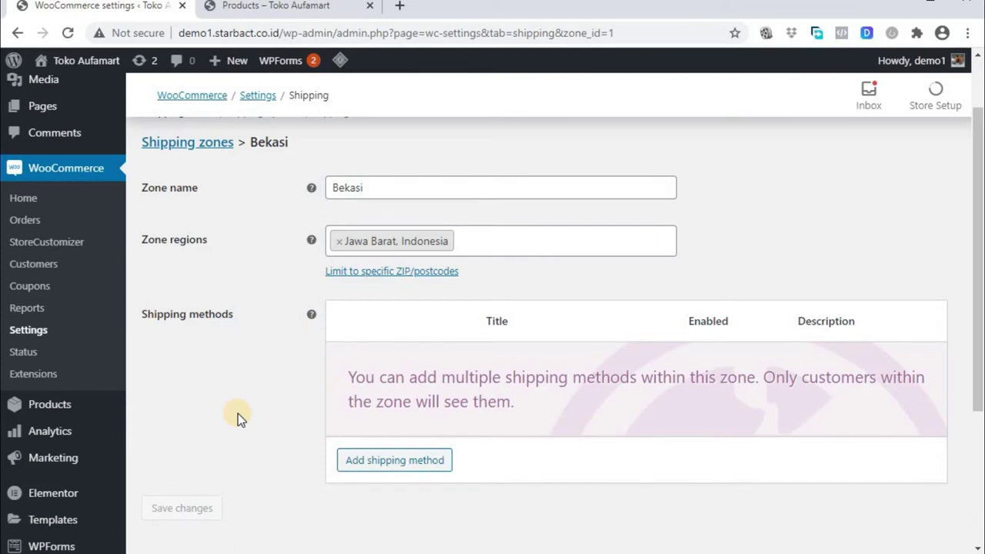
{"action": "scroll", "coordinate": [238, 413], "scroll_direction": "down", "scroll_amount": 3}
{"action": "scroll", "coordinate": [352, 398], "scroll_direction": "up", "scroll_amount": 1}
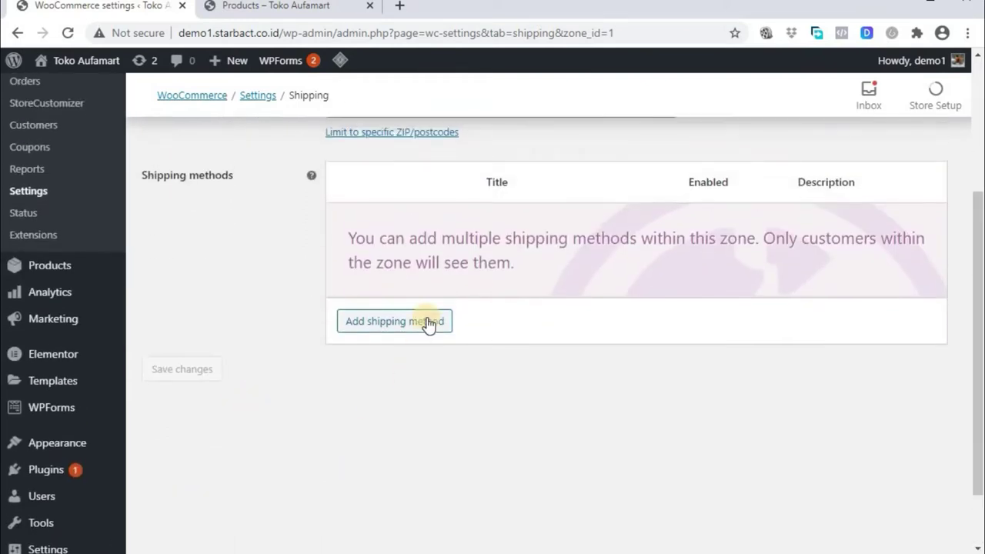
Add a Free shipping method to the Bekasi zone
{"action": "left_click", "coordinate": [428, 327]}
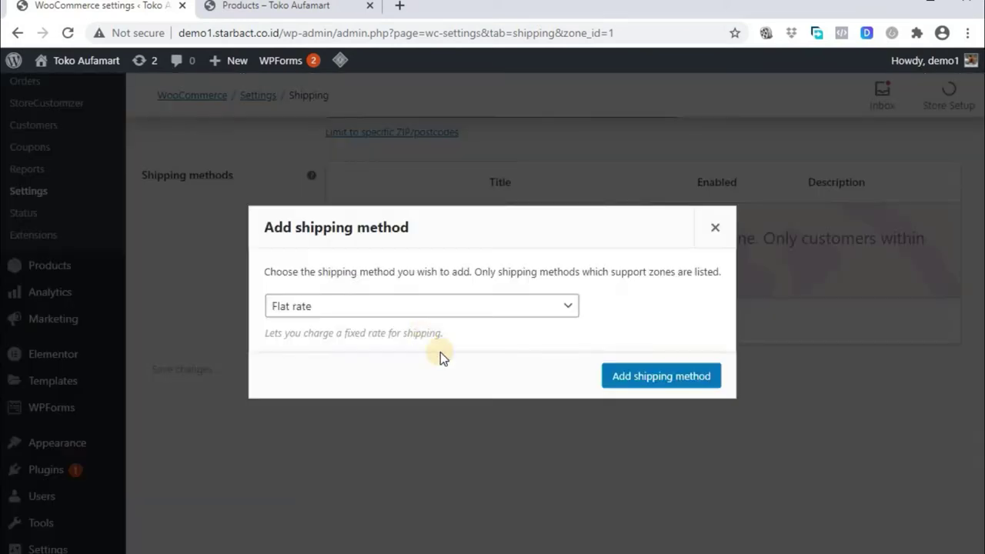
{"action": "left_click", "coordinate": [574, 312]}
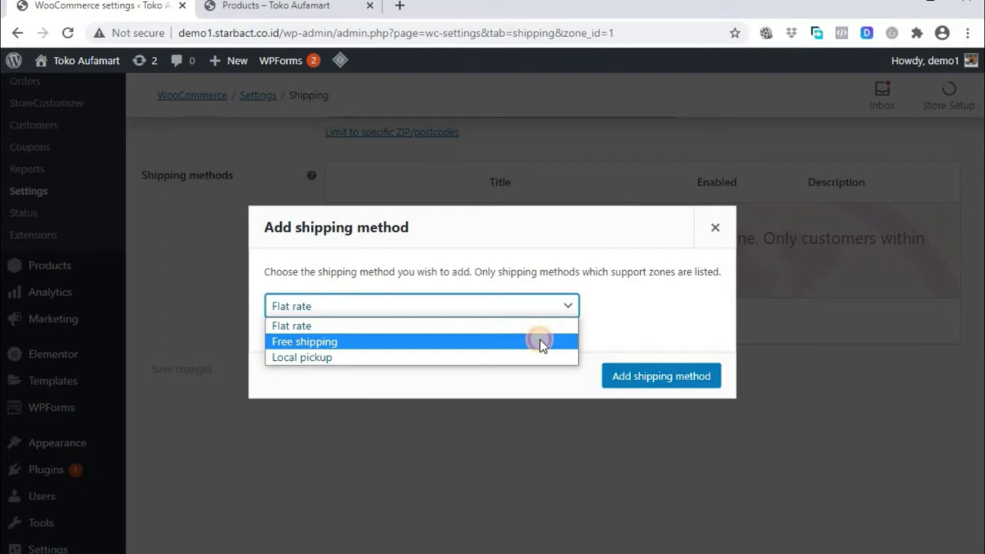
{"action": "left_click", "coordinate": [542, 343]}
{"action": "left_click", "coordinate": [625, 375]}
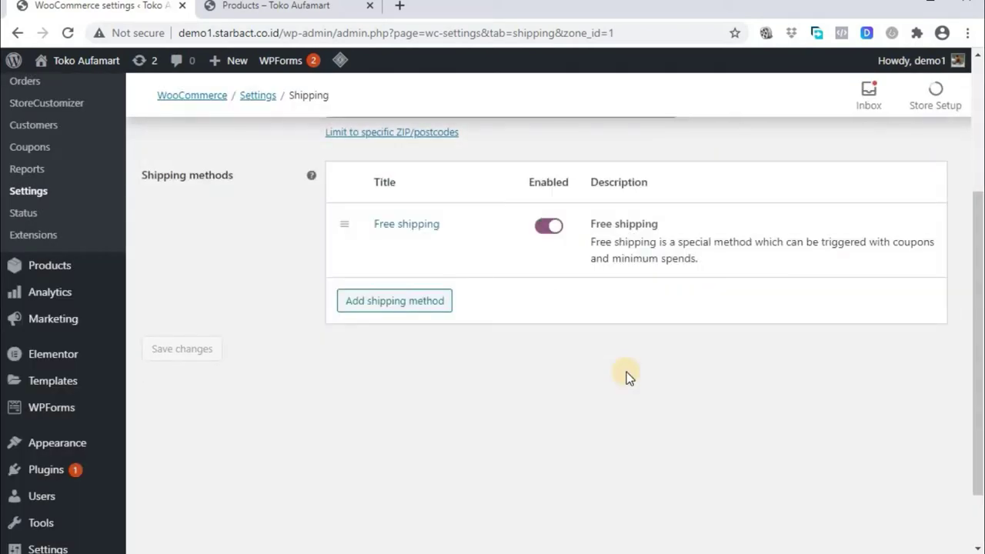
Disable the Free shipping method and save the zone
{"action": "scroll", "coordinate": [625, 375], "scroll_direction": "up", "scroll_amount": 1}
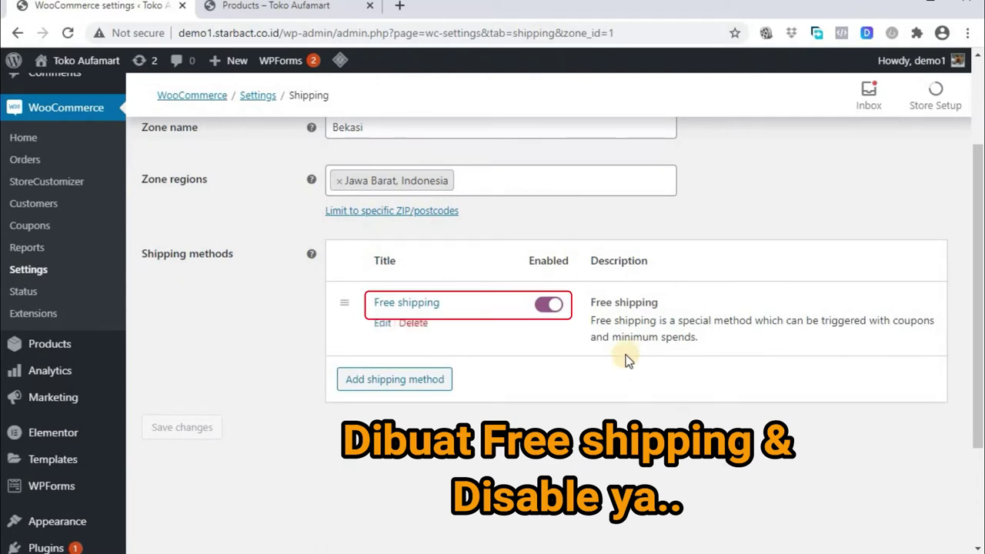
{"action": "left_click", "coordinate": [547, 305]}
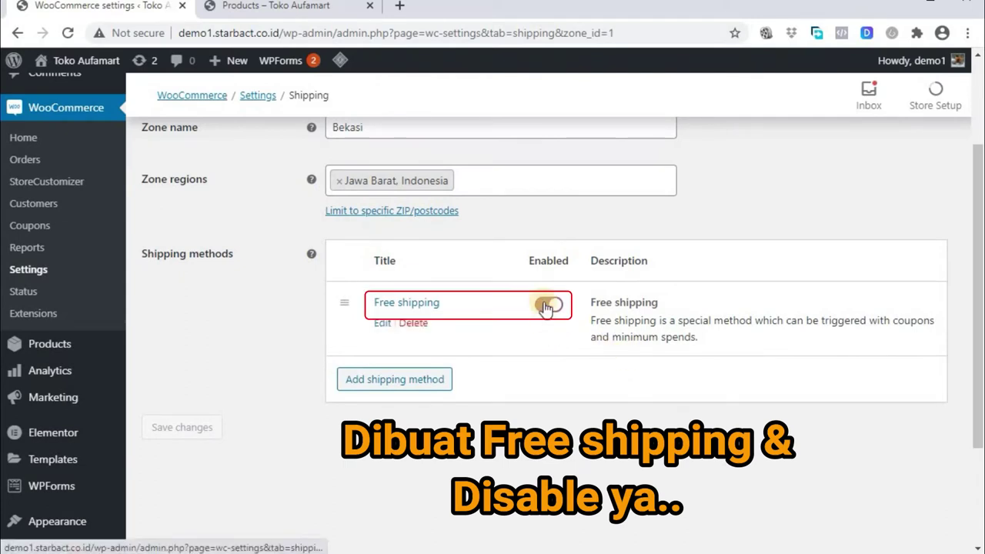
{"action": "left_click", "coordinate": [194, 429]}
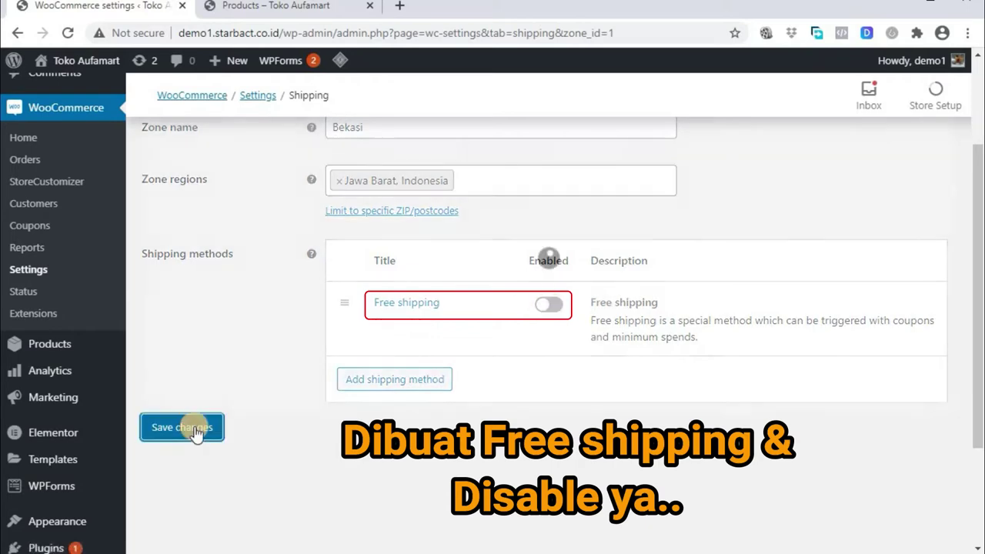
{"action": "scroll", "coordinate": [314, 209], "scroll_direction": "up", "scroll_amount": 2}
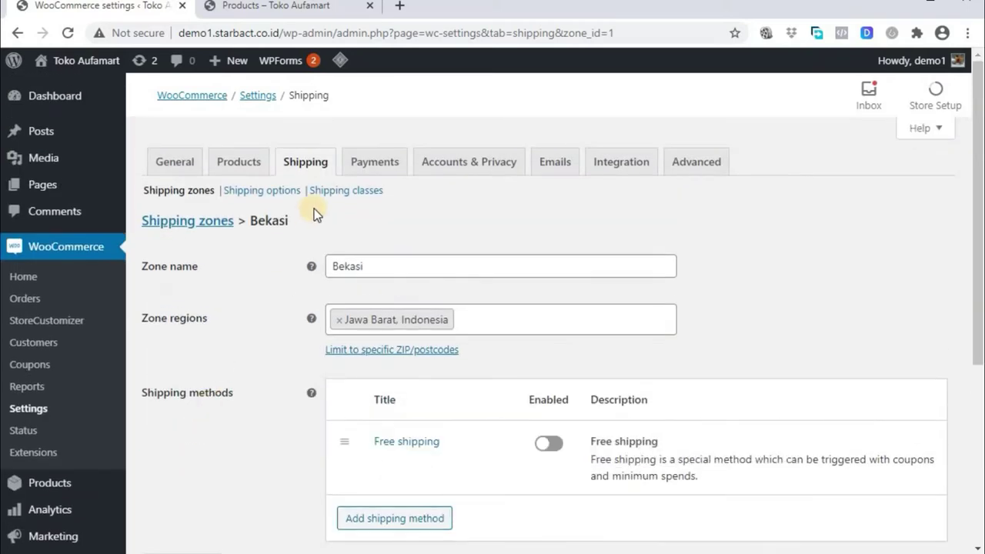
Enable Direct bank transfer in Payments and open its settings
{"action": "left_click", "coordinate": [361, 156]}
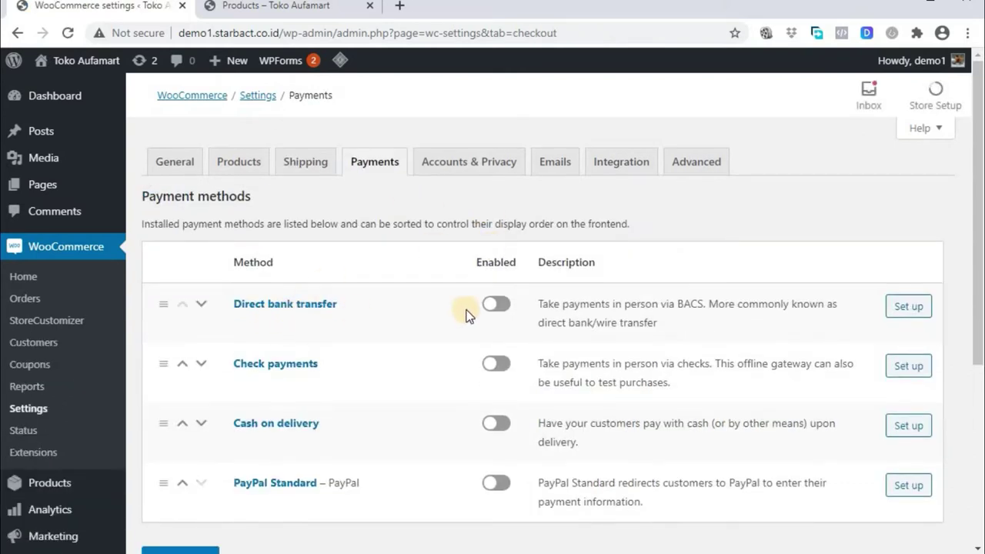
{"action": "left_click", "coordinate": [500, 307]}
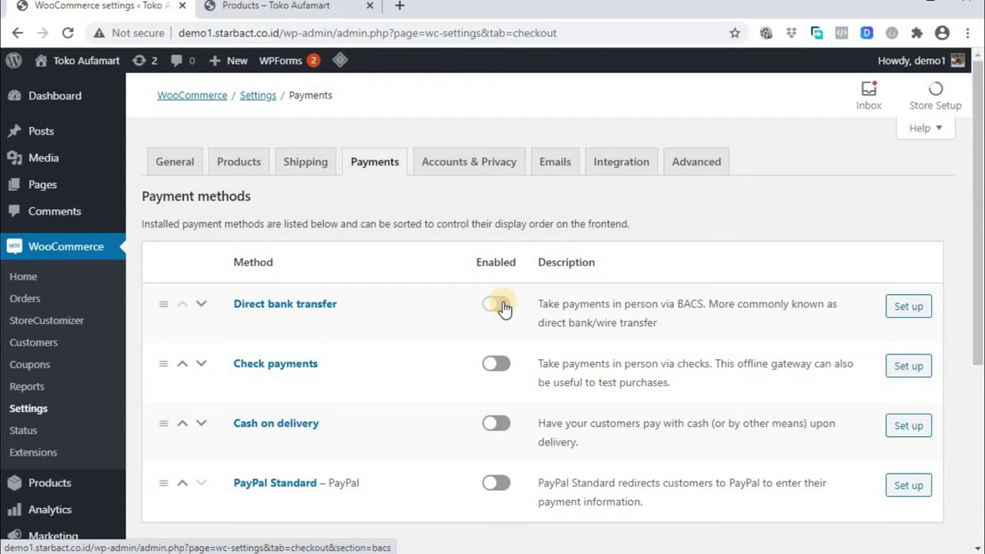
{"action": "left_click", "coordinate": [909, 307]}
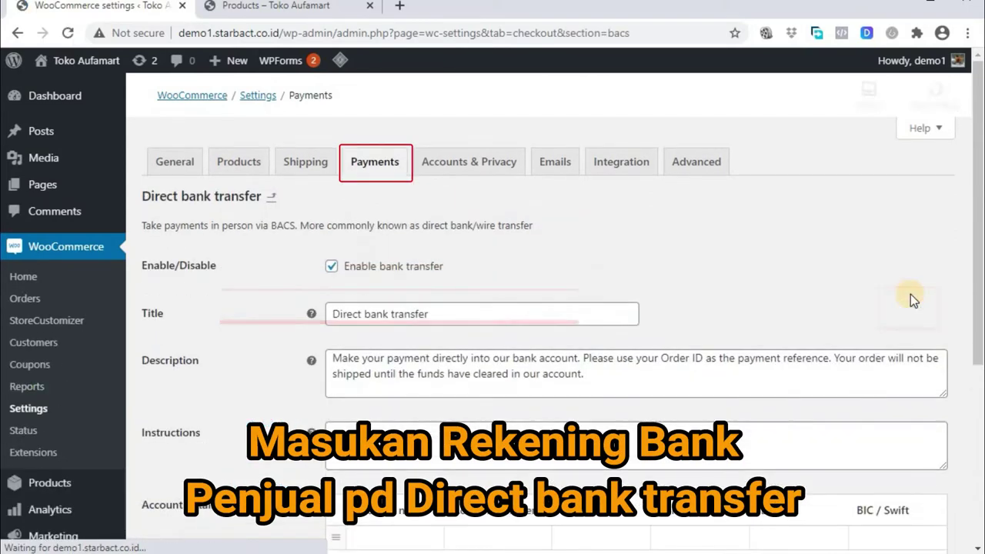
Replace the bank transfer description with 'Bank Transfer BCA'
{"action": "scroll", "coordinate": [911, 294], "scroll_direction": "down", "scroll_amount": 2}
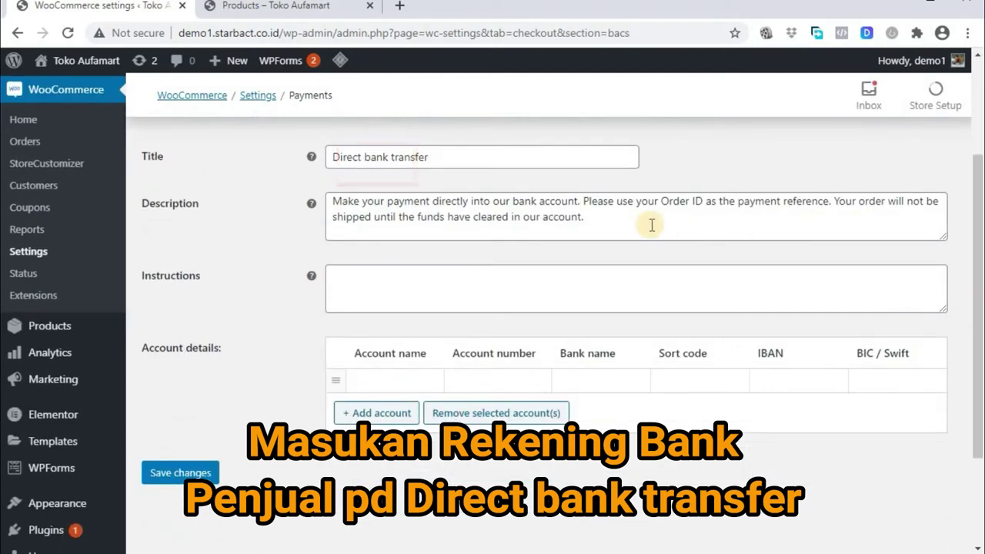
{"action": "left_click_drag", "start_coordinate": [625, 225], "coordinate": [303, 187]}
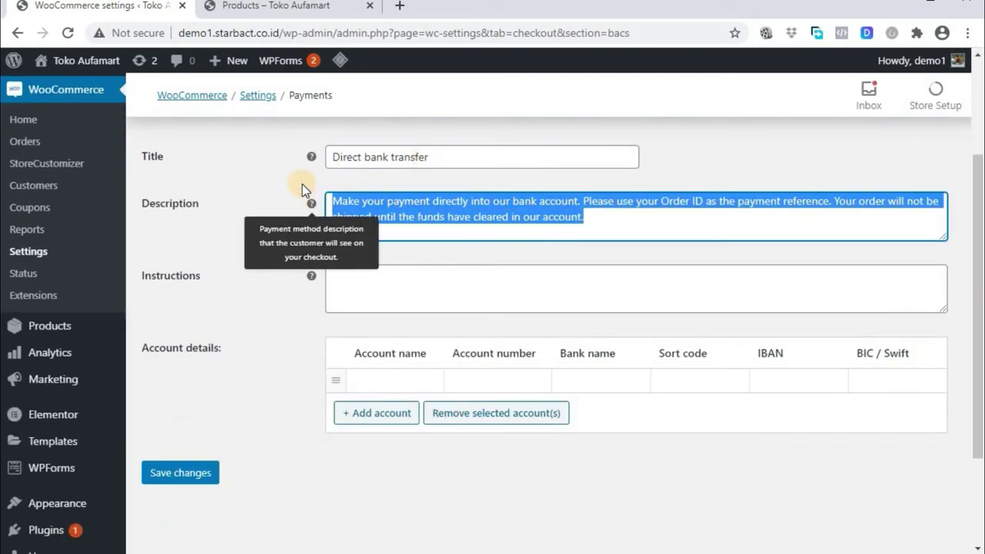
{"action": "type", "text": "Bank"}
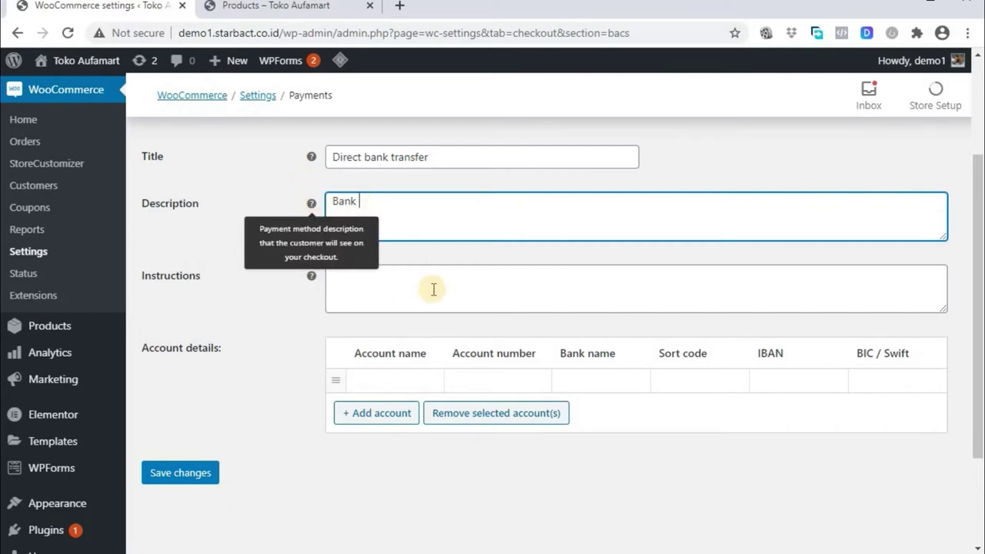
{"action": "type", "text": " Tran"}
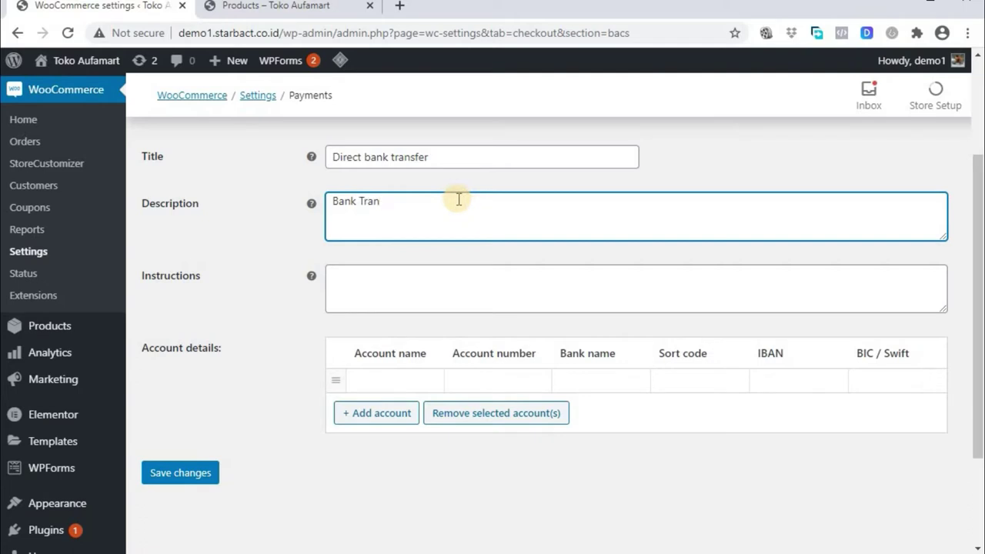
{"action": "type", "text": "sfer BCA"}
Write bank transfer instructions listing the bank, account number and account holder's name
{"action": "left_click", "coordinate": [445, 271]}
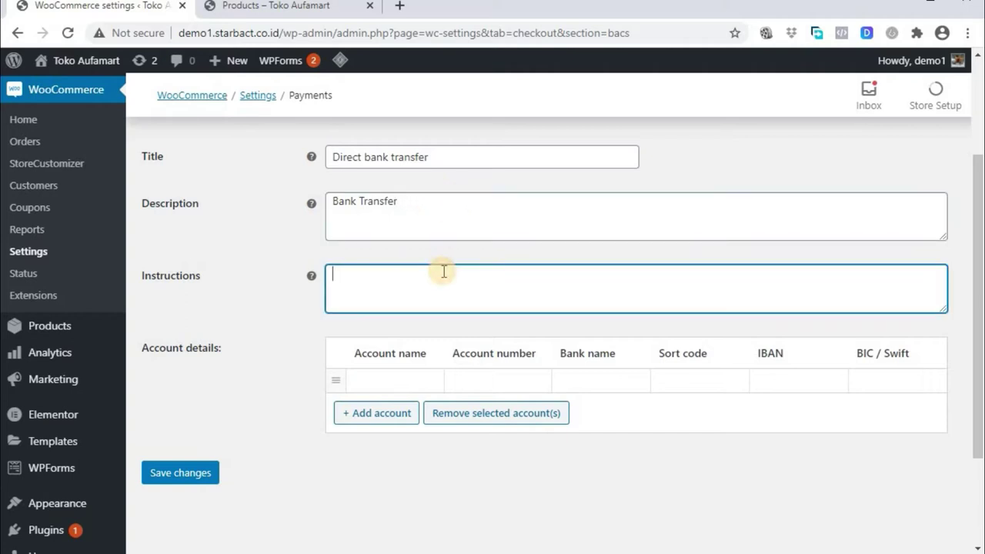
{"action": "type", "text": "n"}
{"action": "key", "text": "BackSpace"}
{"action": "type", "text": "An."}
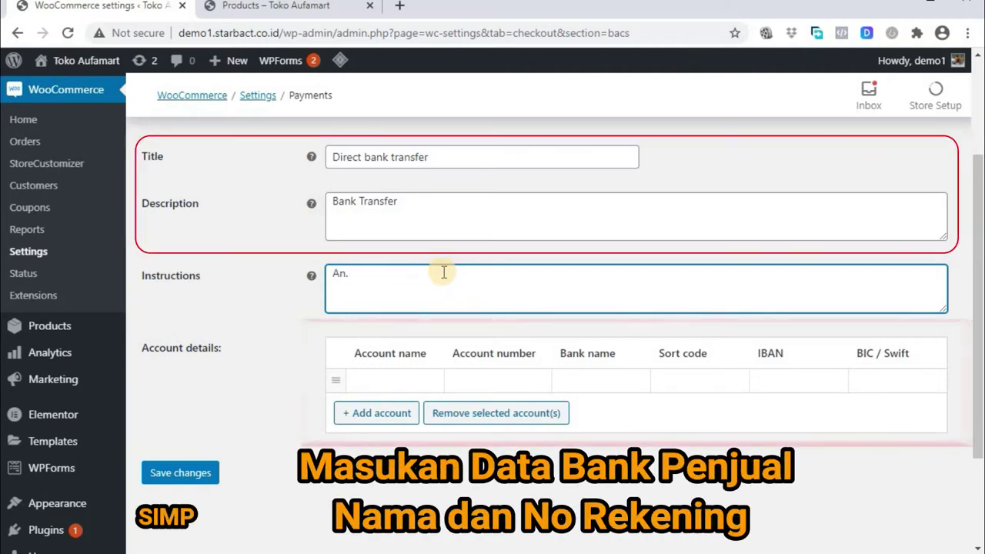
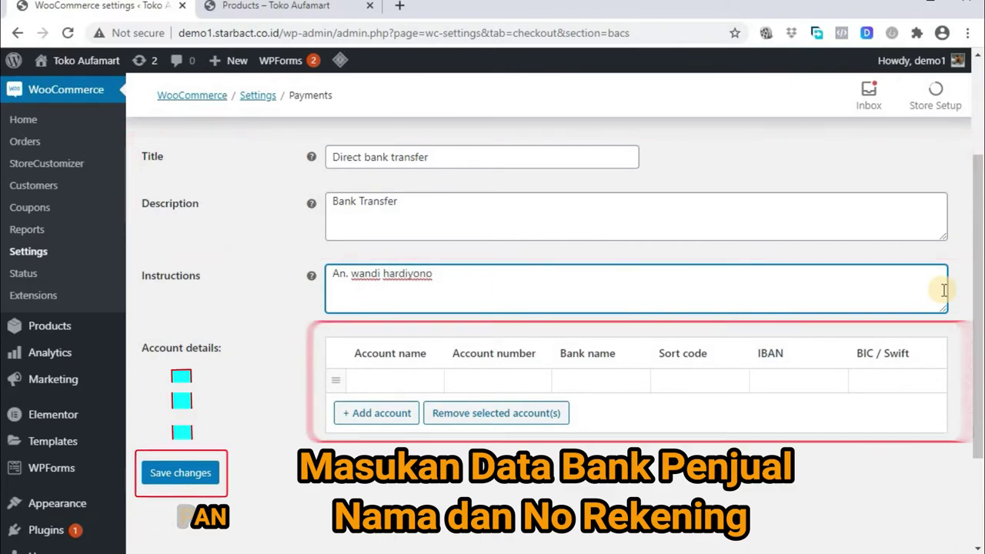
{"action": "key", "text": "ctrl+Home"}
{"action": "key", "text": "Return"}
{"action": "key", "text": "Up"}
{"action": "type", "text": "BC"}
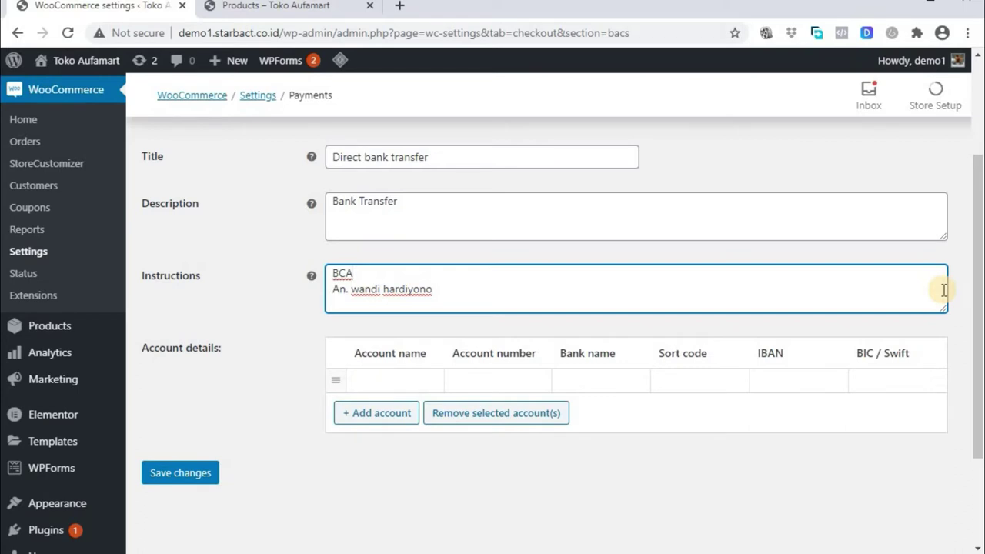
{"action": "key", "text": "BackSpace"}
{"action": "type", "text": "no rek. xxxxxxx"}
Fill the first bank account row with the holder's name and account number, then save
{"action": "left_click", "coordinate": [377, 382]}
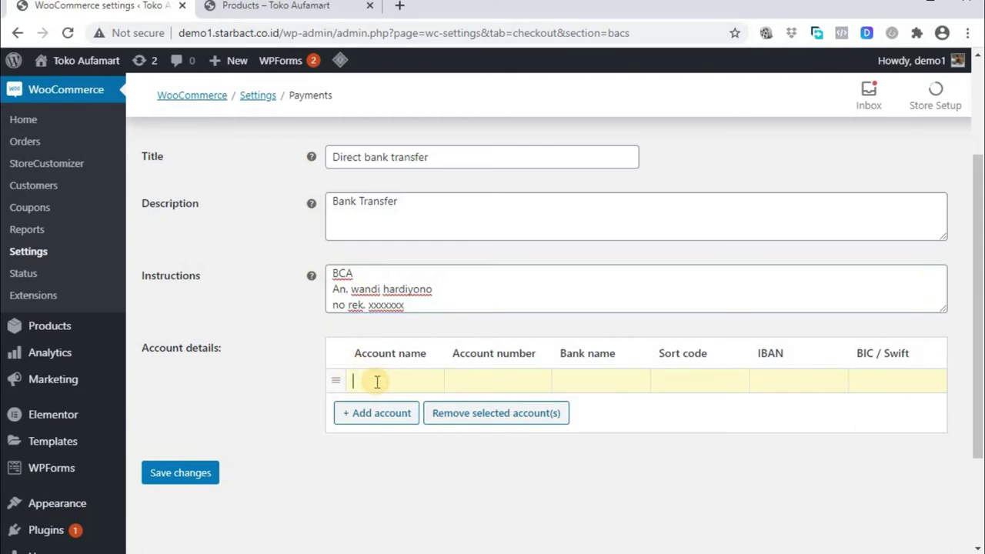
{"action": "left_click_drag", "start_coordinate": [433, 290], "coordinate": [350, 290]}
{"action": "key", "text": "ctrl+c"}
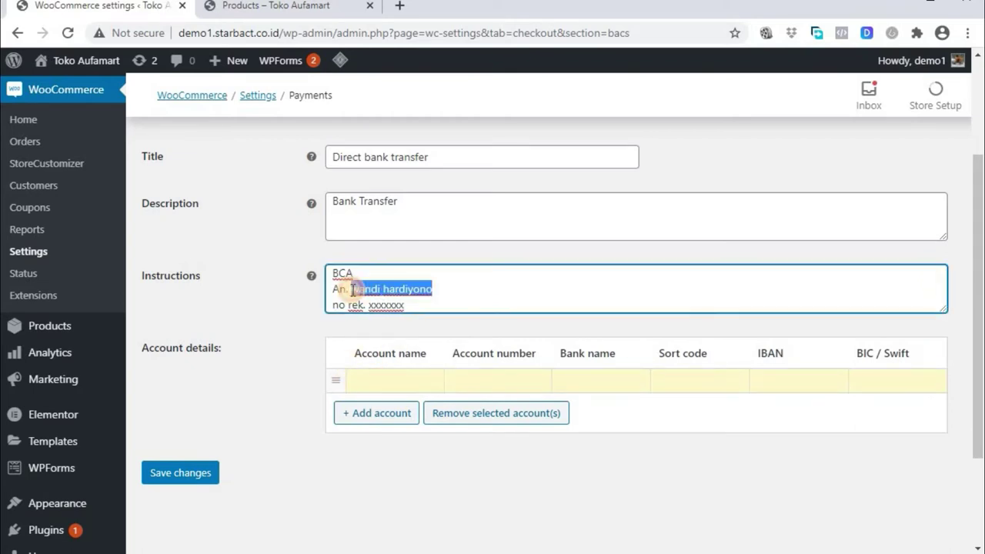
{"action": "left_click", "coordinate": [381, 385]}
{"action": "key", "text": "ctrl+v"}
{"action": "left_click", "coordinate": [464, 381]}
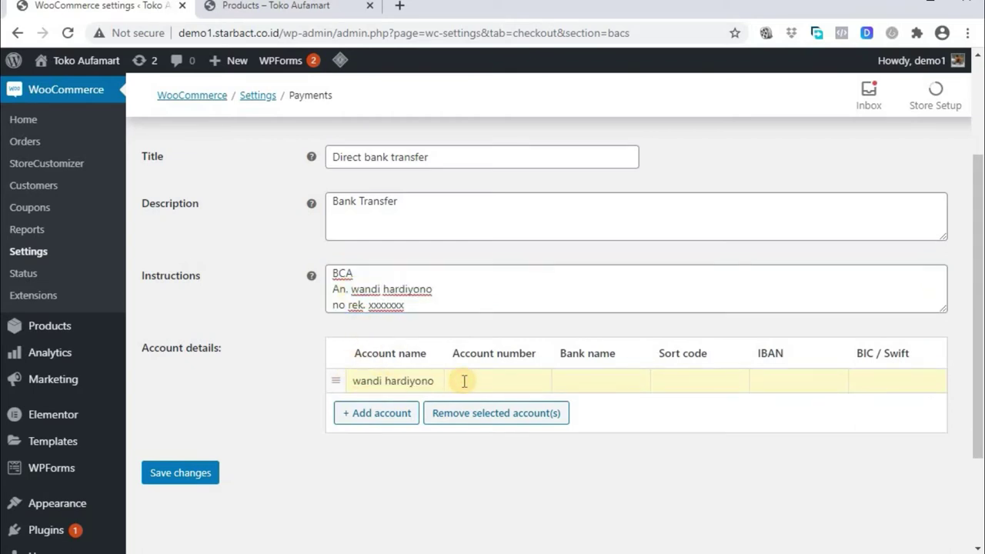
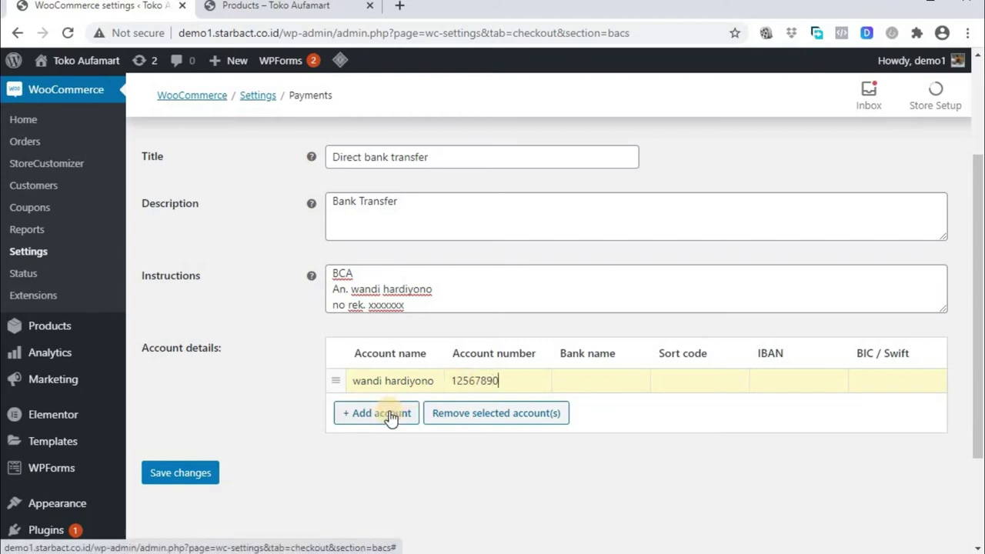
{"action": "left_click", "coordinate": [390, 415]}
{"action": "left_click", "coordinate": [202, 472]}
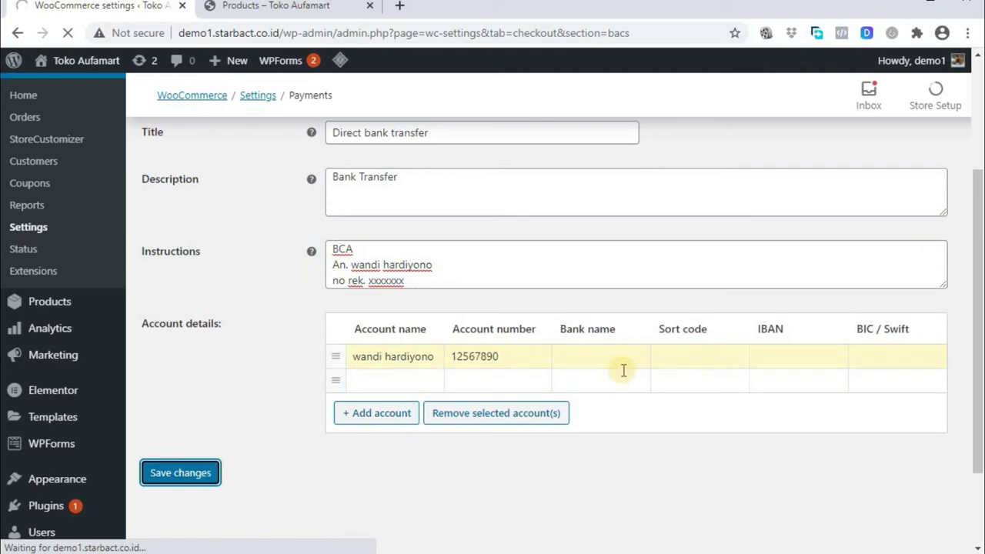
Enter BCA as the account's bank name and save again
{"action": "scroll", "coordinate": [608, 307], "scroll_direction": "down", "scroll_amount": 4}
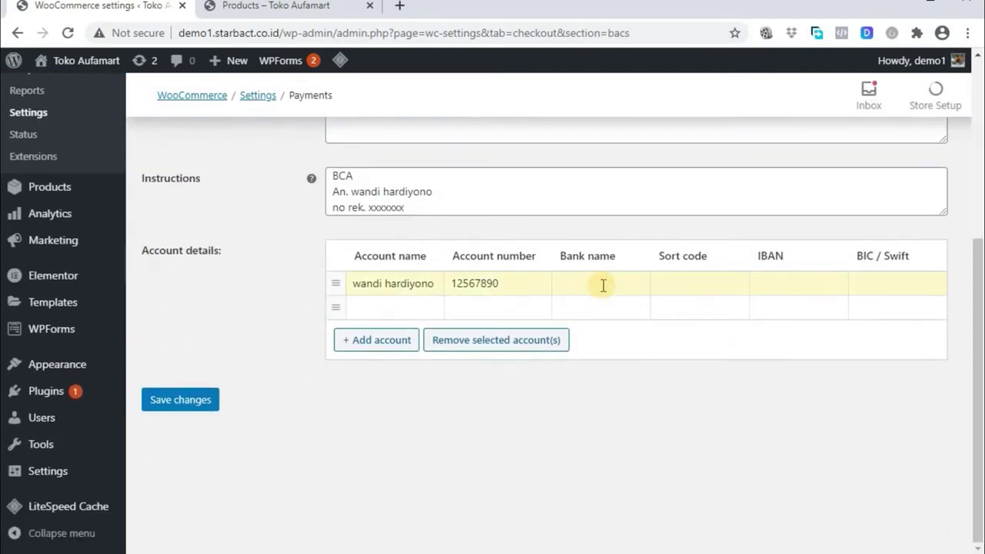
{"action": "left_click", "coordinate": [604, 286]}
{"action": "type", "text": "BCA"}
{"action": "left_click", "coordinate": [192, 402]}
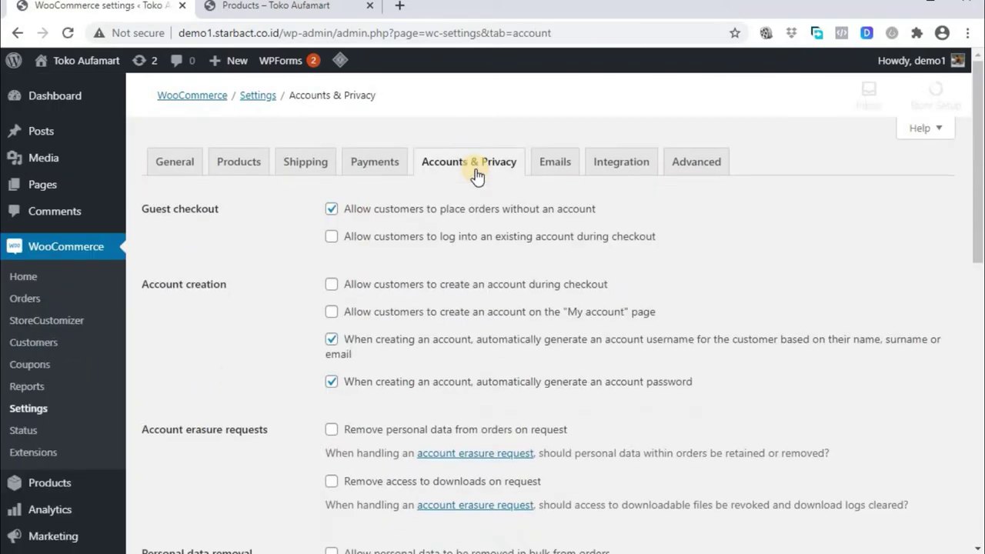
Look over the Accounts & Privacy, Emails, Integration and Advanced settings tabs
{"action": "scroll", "coordinate": [532, 287], "scroll_direction": "down", "scroll_amount": 3}
{"action": "scroll", "coordinate": [531, 288], "scroll_direction": "down", "scroll_amount": 3}
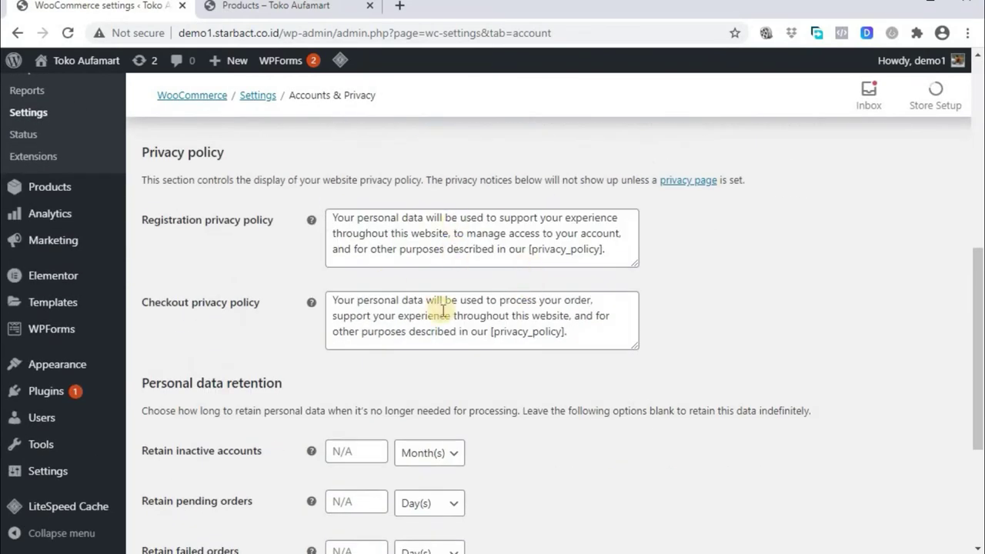
{"action": "scroll", "coordinate": [442, 315], "scroll_direction": "down", "scroll_amount": 3}
{"action": "scroll", "coordinate": [443, 317], "scroll_direction": "up", "scroll_amount": 1}
{"action": "scroll", "coordinate": [441, 314], "scroll_direction": "up", "scroll_amount": 1}
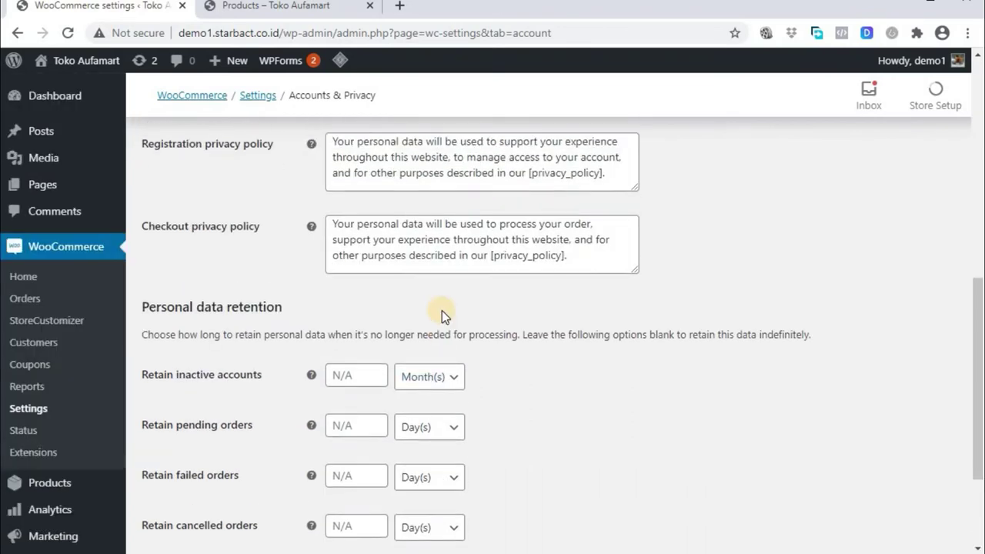
{"action": "scroll", "coordinate": [441, 314], "scroll_direction": "up", "scroll_amount": 7}
{"action": "left_click", "coordinate": [561, 166]}
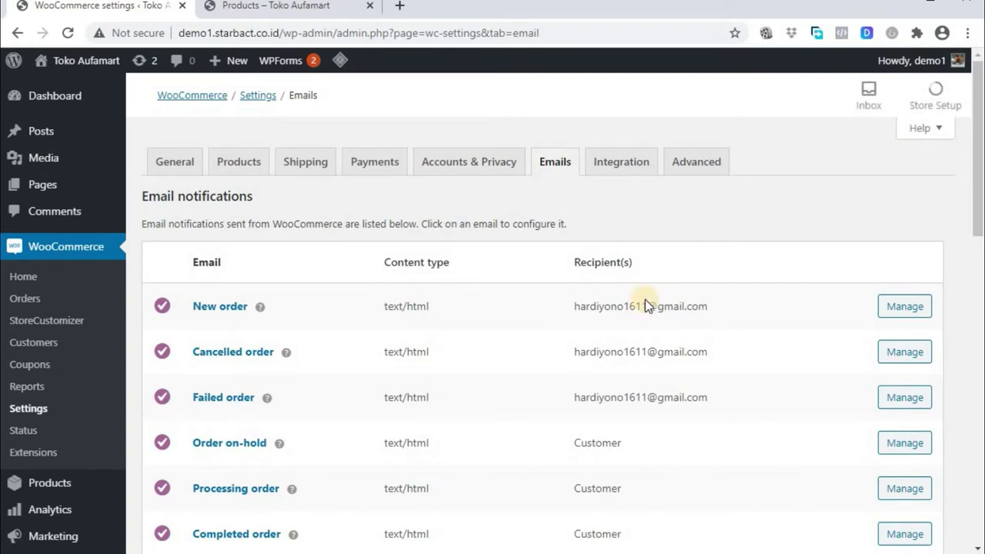
{"action": "left_click", "coordinate": [620, 165]}
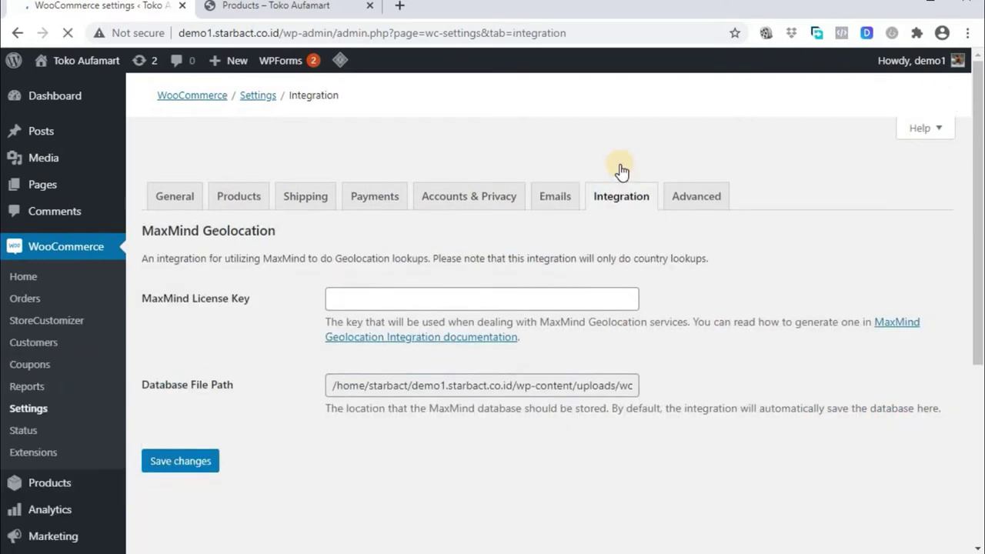
{"action": "left_click", "coordinate": [688, 165]}
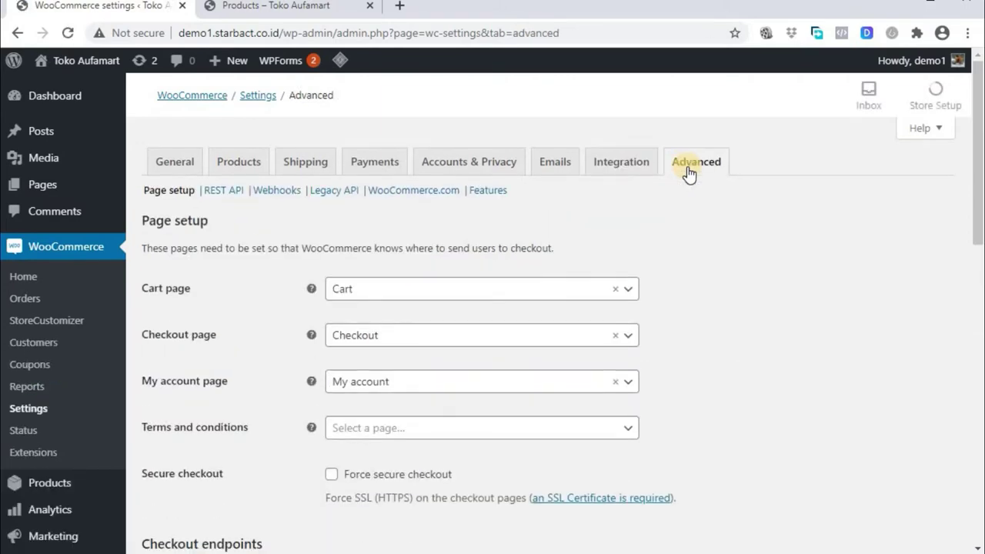
Create a new product from the Products list, typing 'Kaos Reglan Putu' as its name
{"action": "scroll", "coordinate": [782, 280], "scroll_direction": "down", "scroll_amount": 5}
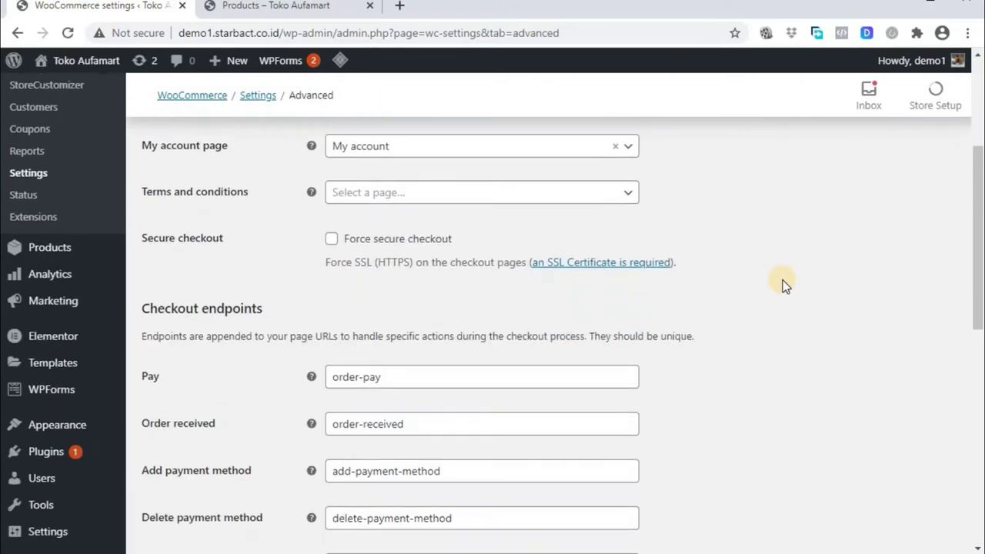
{"action": "scroll", "coordinate": [783, 280], "scroll_direction": "up", "scroll_amount": 5}
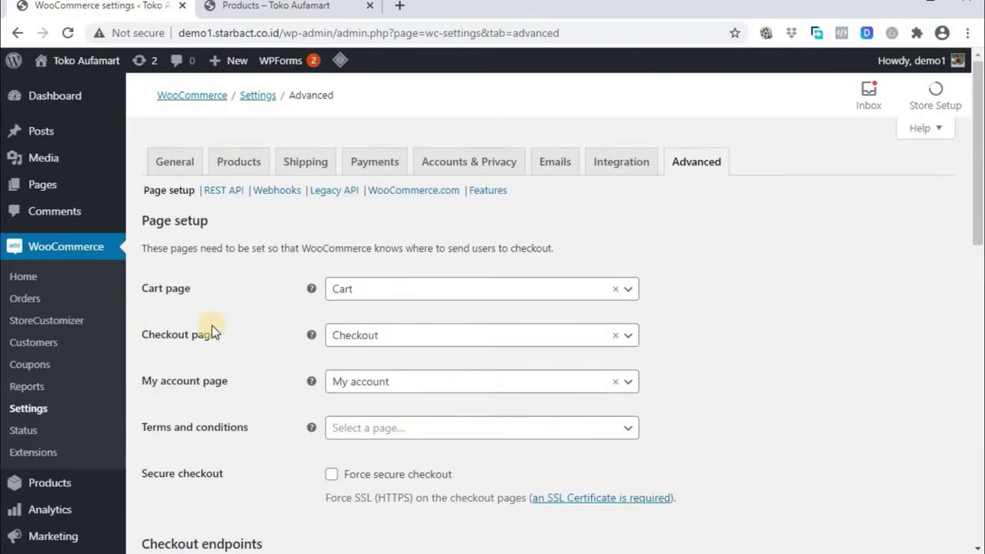
{"action": "left_click", "coordinate": [57, 486]}
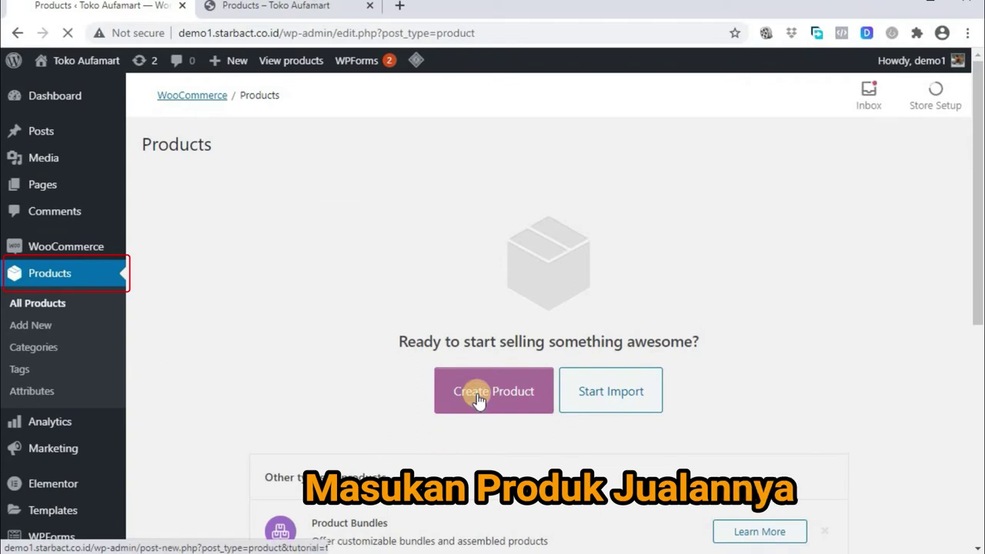
{"action": "left_click", "coordinate": [478, 397]}
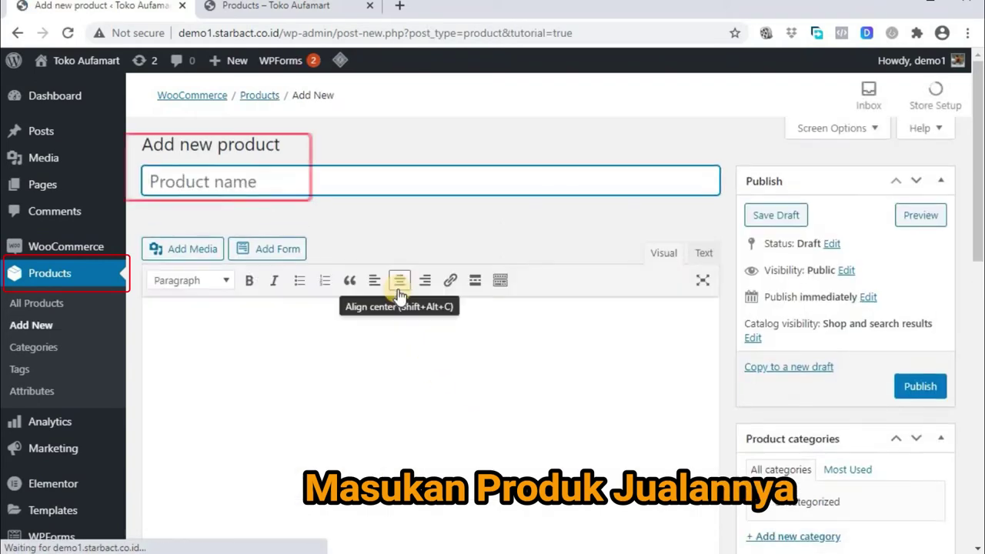
{"action": "type", "text": "Kaos "}
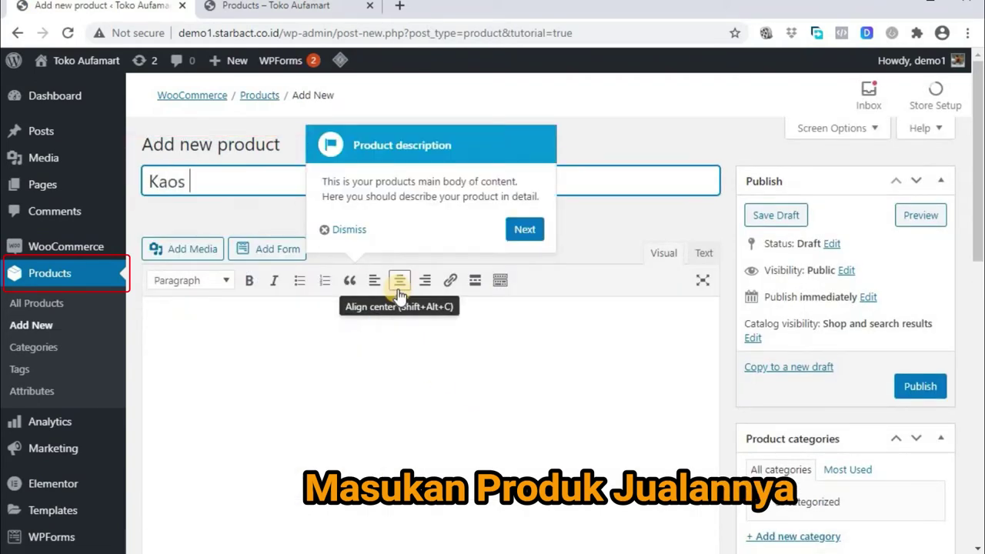
{"action": "type", "text": "Reglan"}
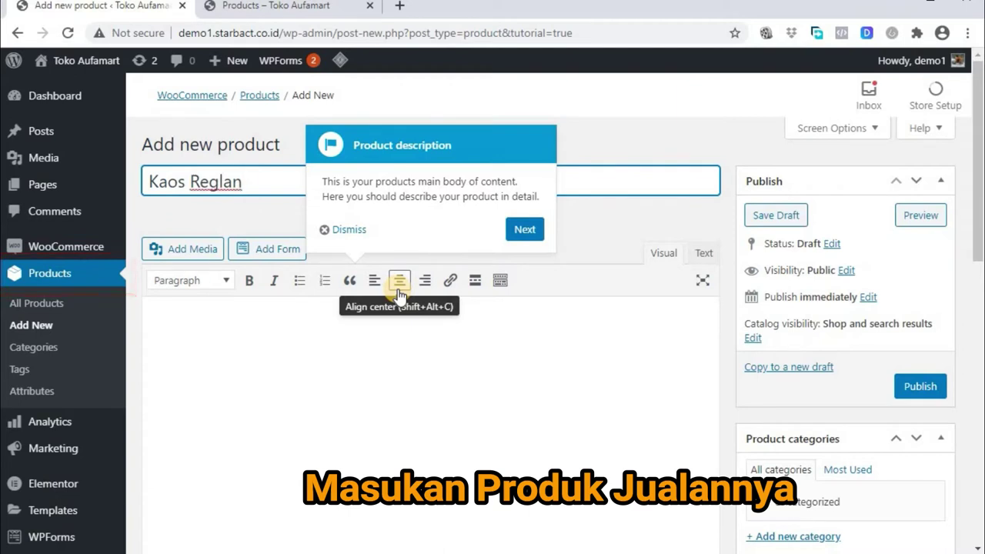
{"action": "type", "text": " Putu"}
Correct the name to 'Kaos Reglan Putih' and enter the description 'Kaos Reglan Putih, Lengan Hitam'
{"action": "key", "text": "BackSpace"}
{"action": "type", "text": "ih"}
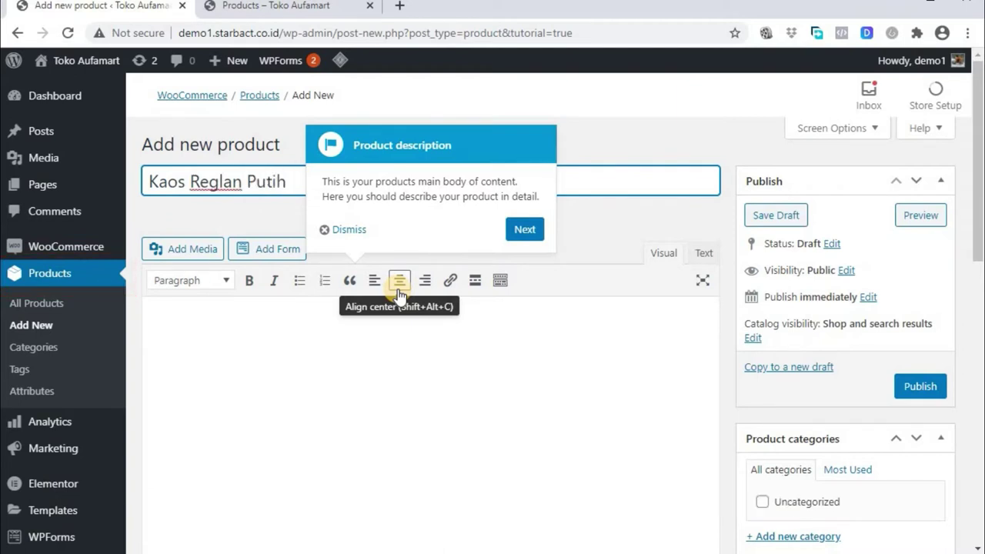
{"action": "left_click", "coordinate": [331, 229]}
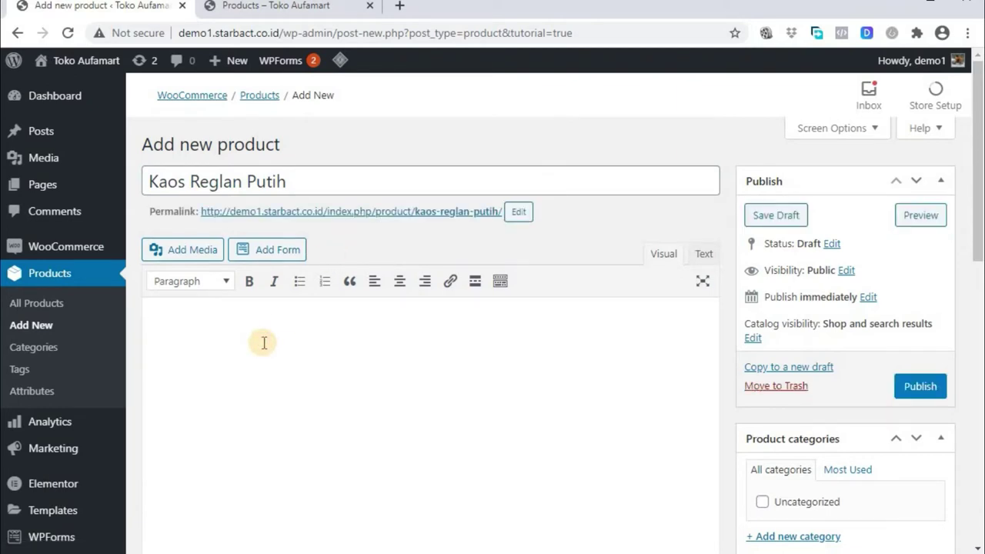
{"action": "type", "text": "Kaos Reglan Putih"}
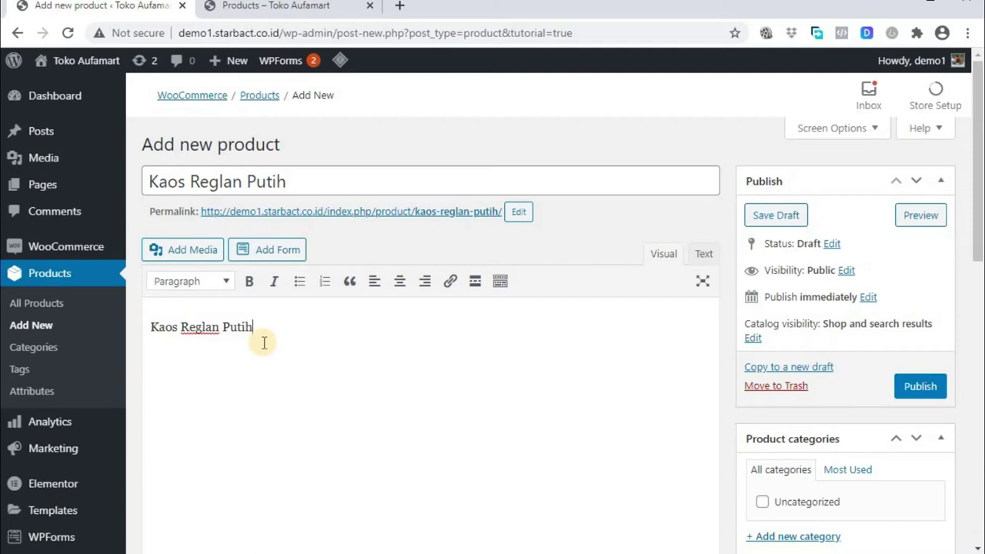
{"action": "type", "text": ", Lengan Hitam"}
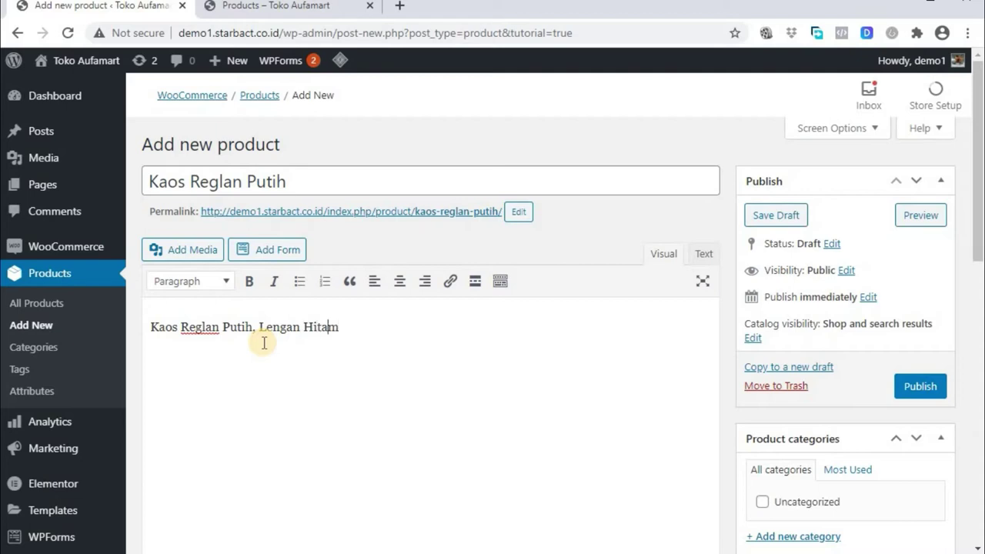
{"action": "key", "text": "shift+Return"}
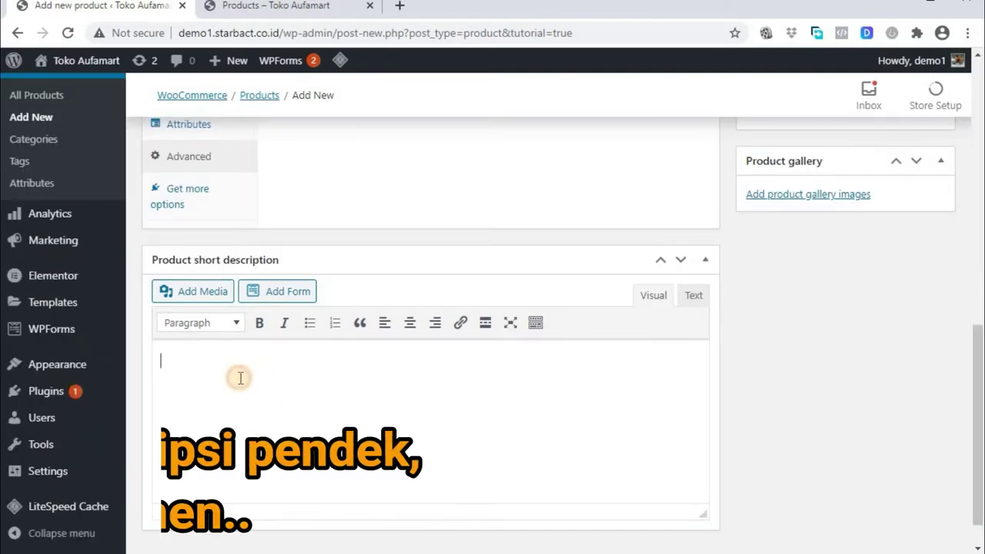
Enter the short description 'Periksa kembali pesanan Anda… Silahkan klik Checkout untuk pembayaran.'
{"action": "type", "text": "Perika"}
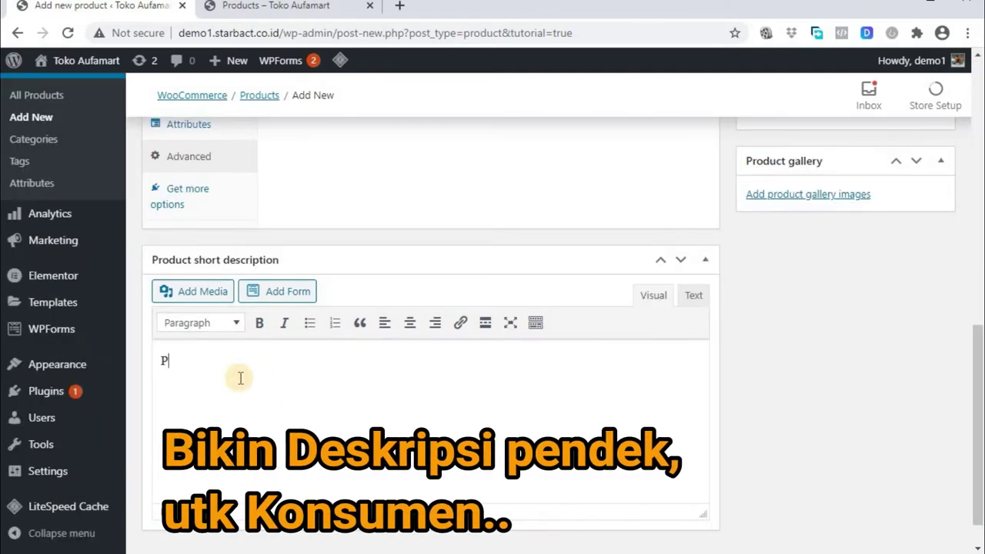
{"action": "key", "text": "BackSpace"}
{"action": "key", "text": "BackSpace"}
{"action": "type", "text": "sa kembali"}
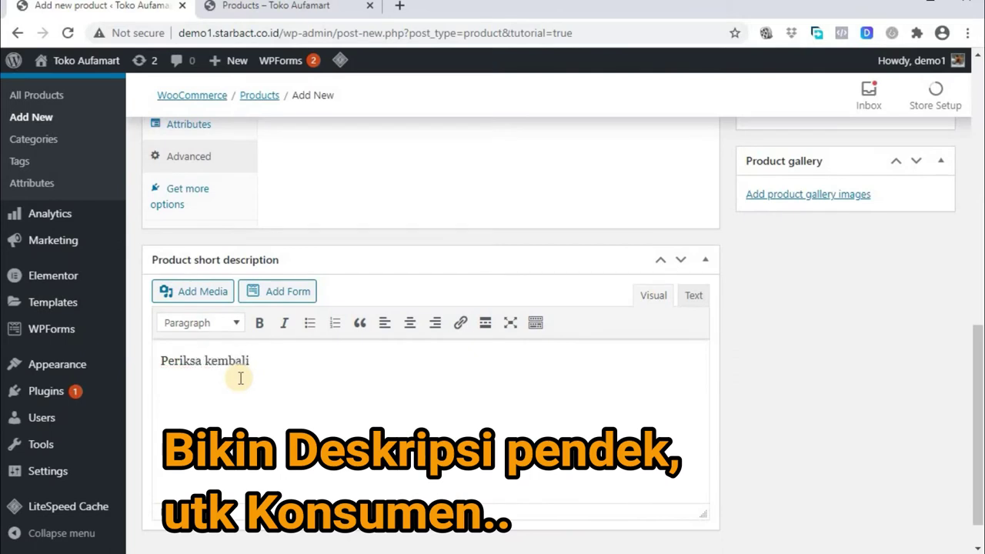
{"action": "type", "text": " pesanan Anda"}
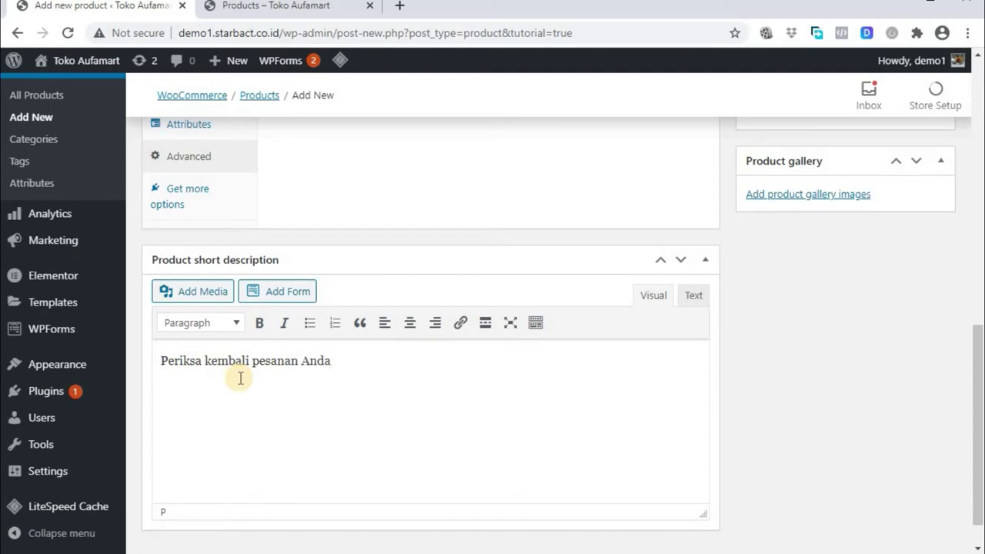
{"action": "type", "text": ", apakah sudah sesuai "}
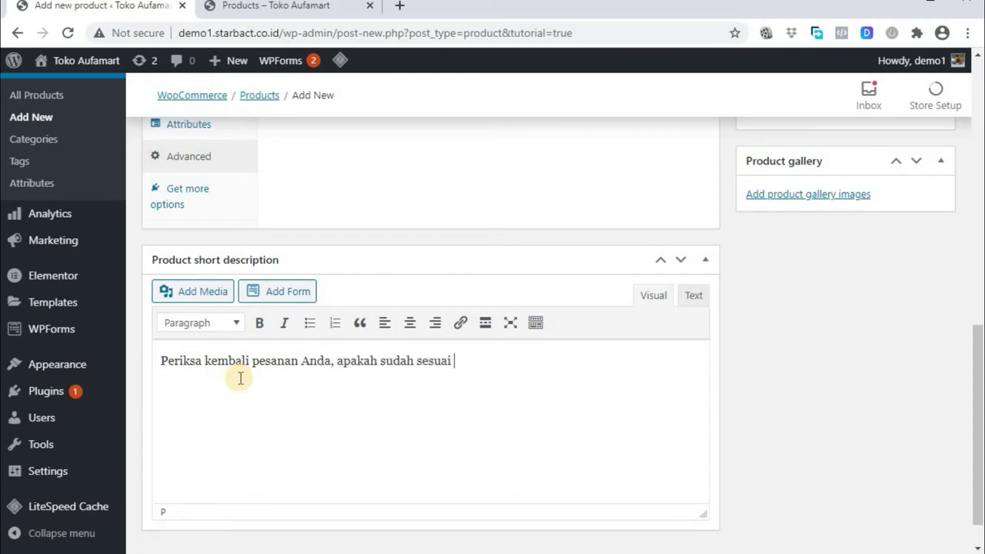
{"action": "type", "text": "warna dan s"}
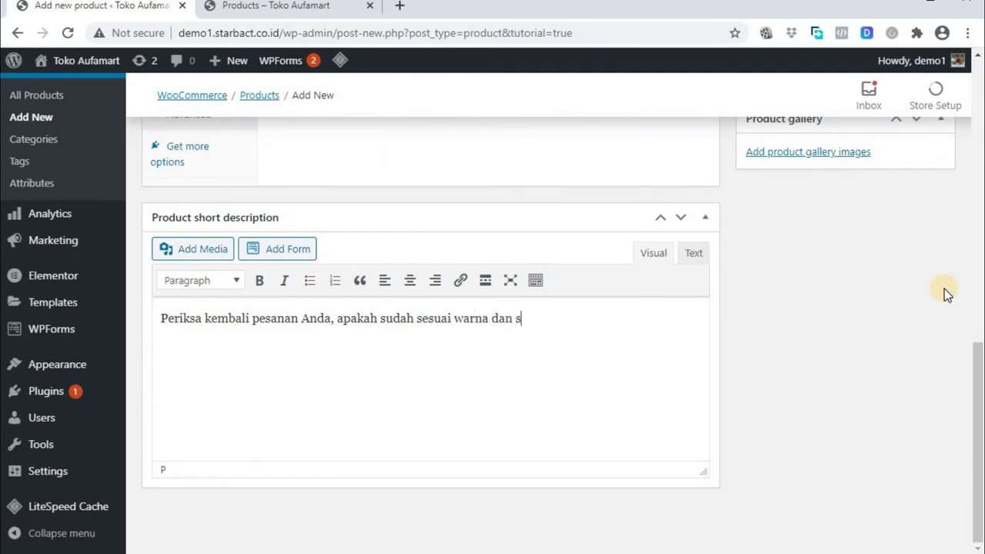
{"action": "type", "text": "ize nya. "}
{"action": "type", "text": "Silahkan klik"}
{"action": "type", "text": " Ch"}
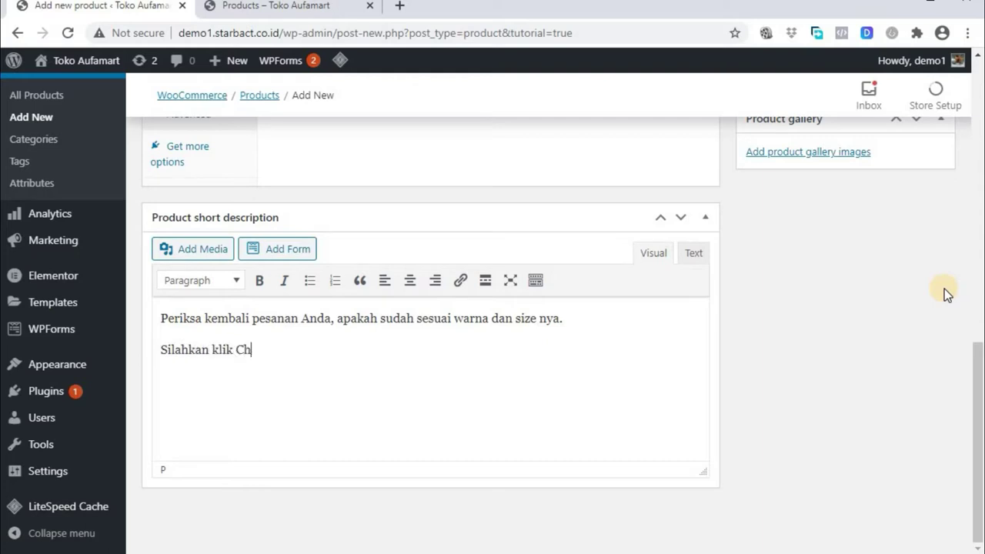
{"action": "type", "text": "eckout untuk pembayaran."}
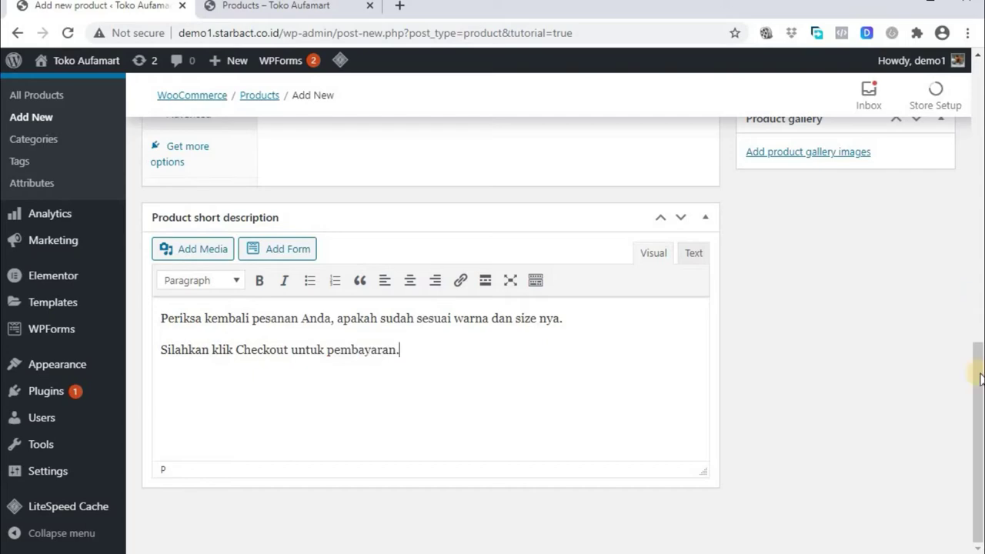
{"action": "scroll", "coordinate": [851, 331], "scroll_direction": "up", "scroll_amount": 2}
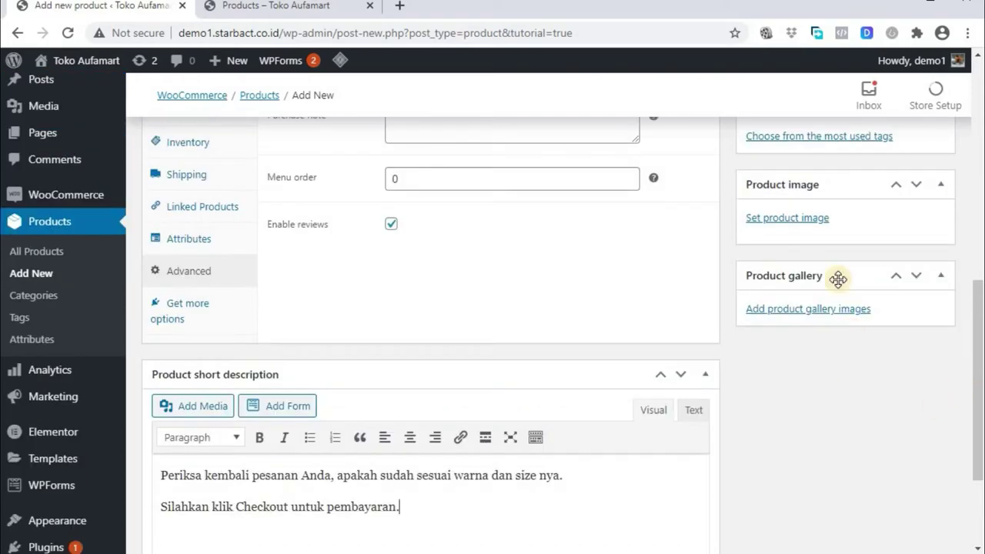
Upload kaos hitam-putih.jpg from Desktop > PRODUK and set it as the product image
{"action": "left_click", "coordinate": [787, 219]}
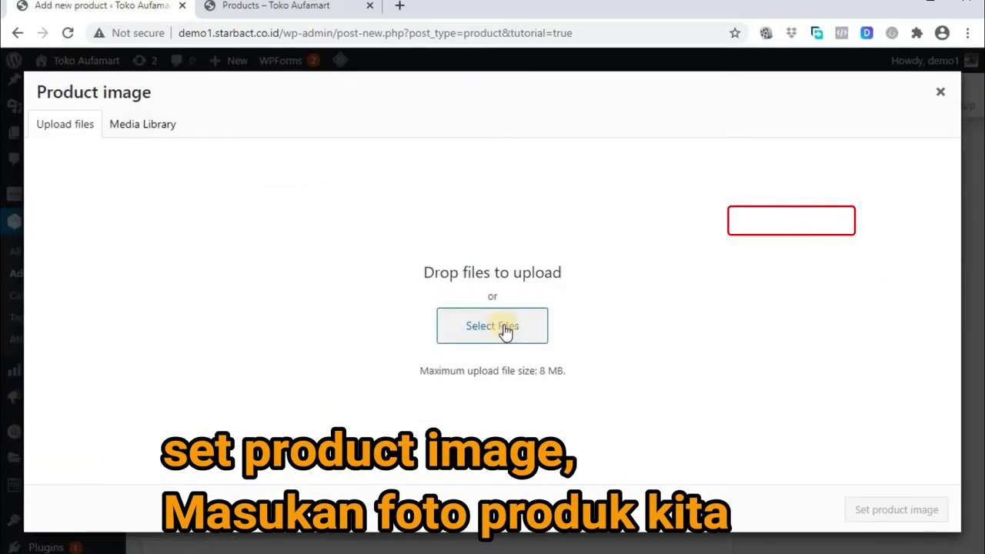
{"action": "left_click", "coordinate": [502, 331]}
{"action": "left_click", "coordinate": [65, 252]}
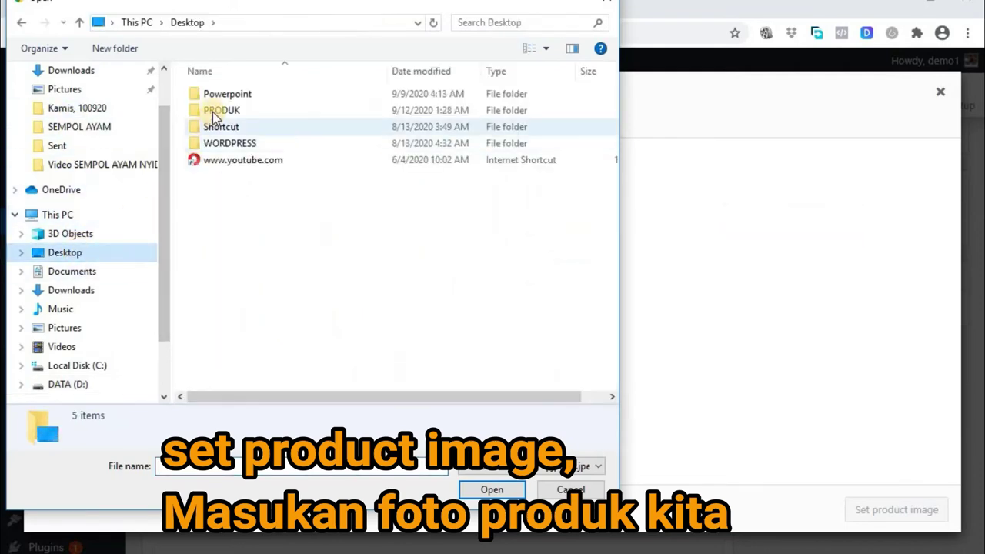
{"action": "double_click", "coordinate": [212, 112]}
{"action": "left_click", "coordinate": [212, 112]}
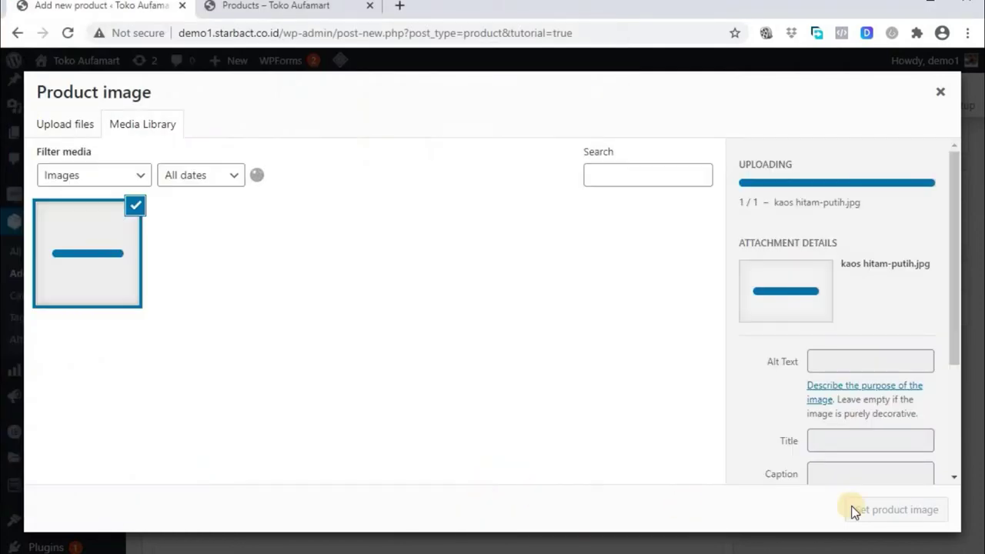
{"action": "left_click", "coordinate": [892, 511]}
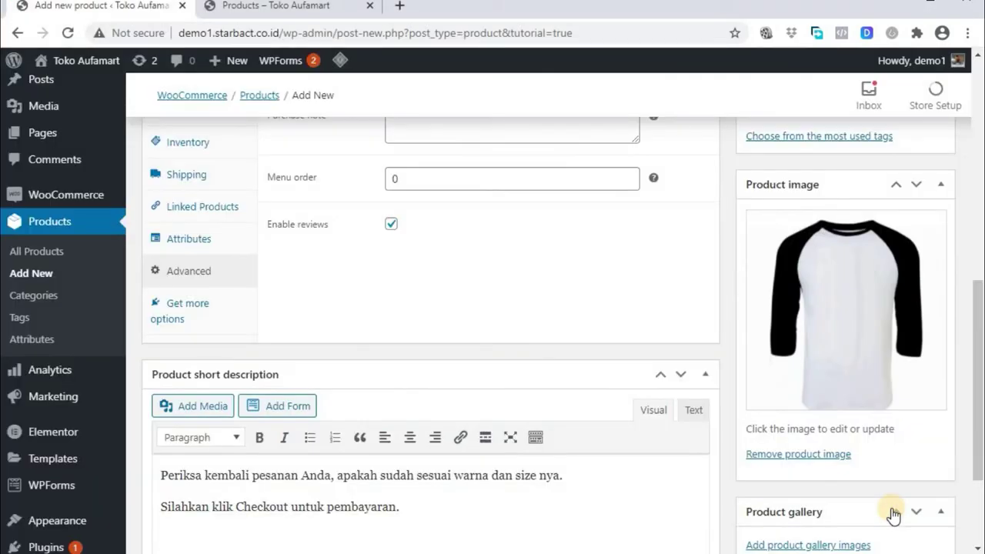
Add the tags 'kaos reglan putih polos', 'kaos reglan' and 'kaos reglan polos'
{"action": "scroll", "coordinate": [893, 514], "scroll_direction": "up", "scroll_amount": 3}
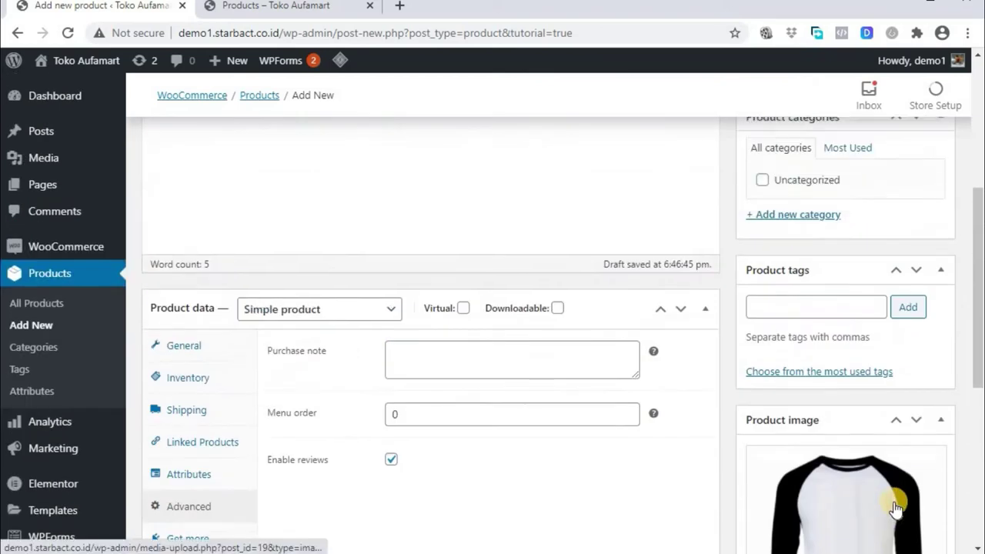
{"action": "left_click", "coordinate": [774, 311]}
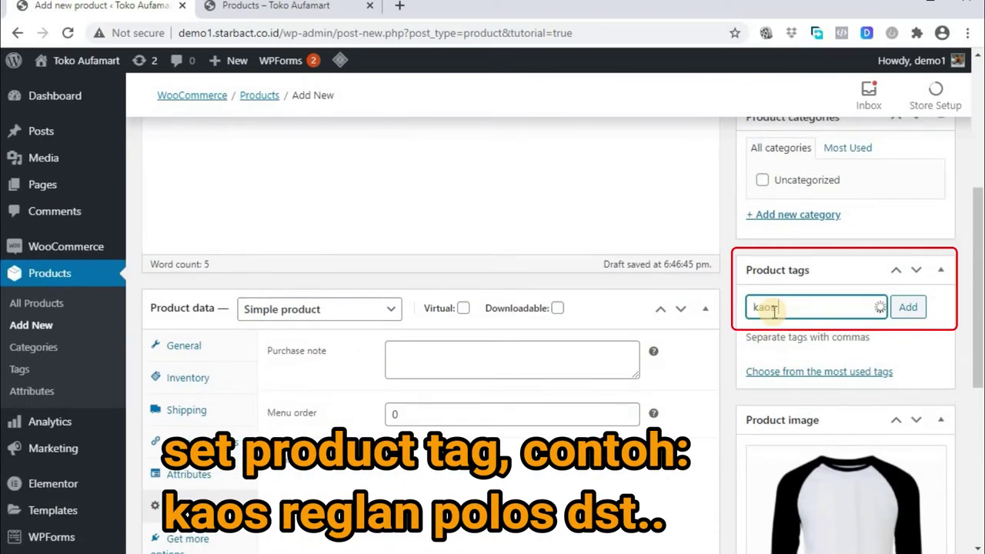
{"action": "type", "text": "olos"}
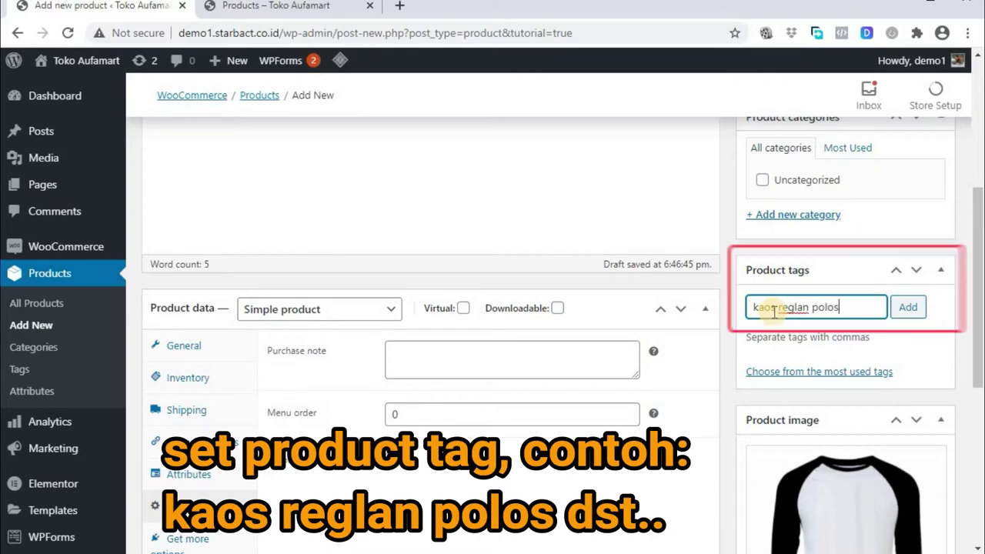
{"action": "left_click", "coordinate": [913, 314]}
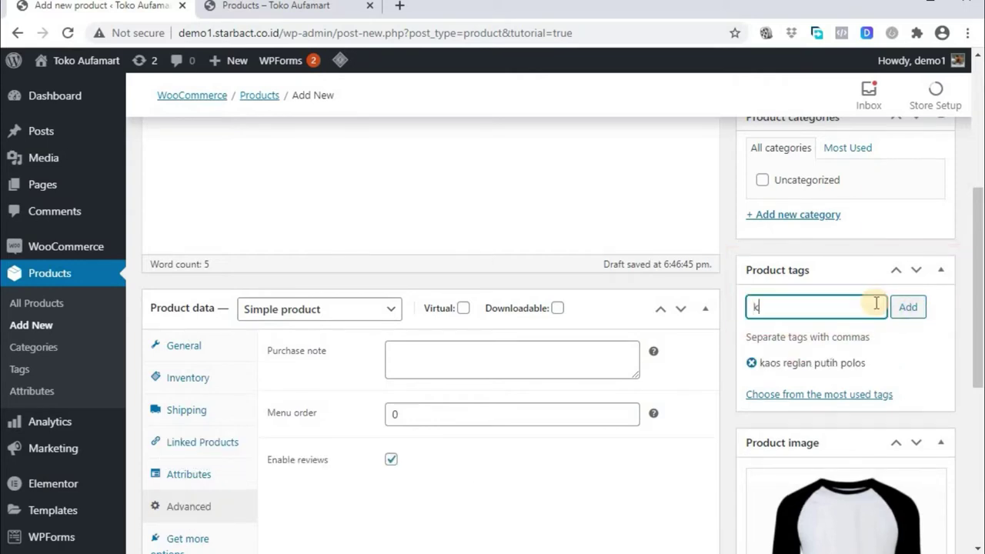
{"action": "left_click", "coordinate": [908, 308]}
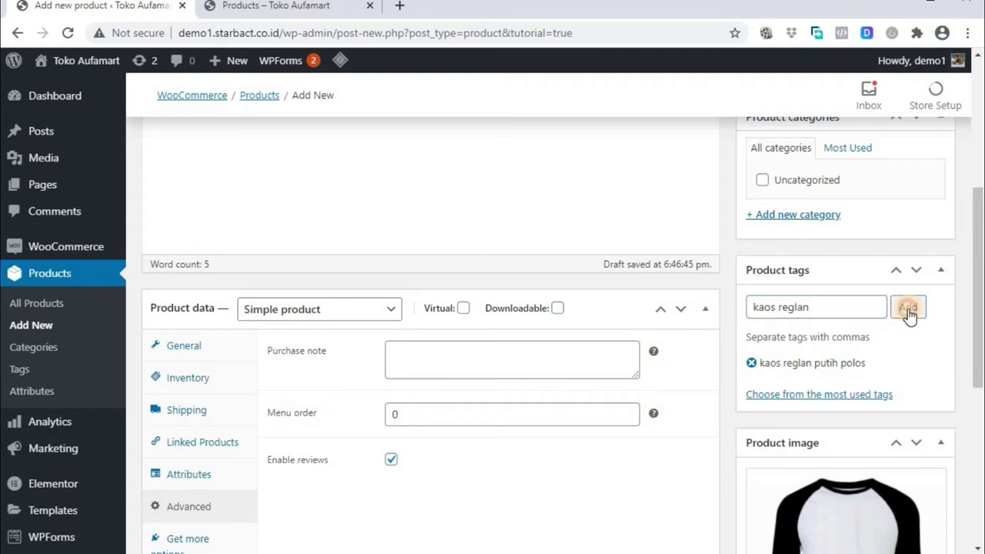
{"action": "type", "text": "kaos reglan polo"}
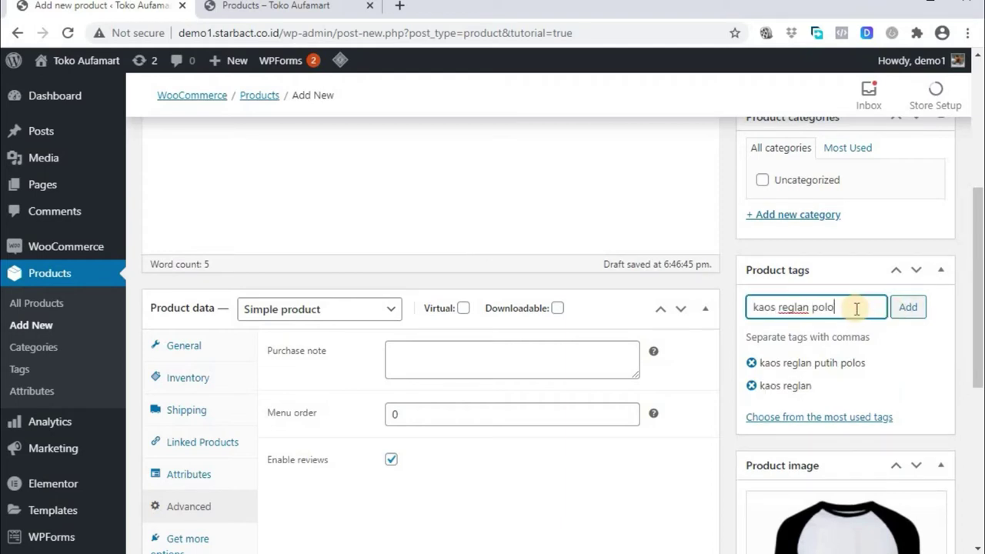
{"action": "type", "text": "s"}
{"action": "left_click", "coordinate": [909, 308]}
{"action": "scroll", "coordinate": [918, 401], "scroll_direction": "up", "scroll_amount": 2}
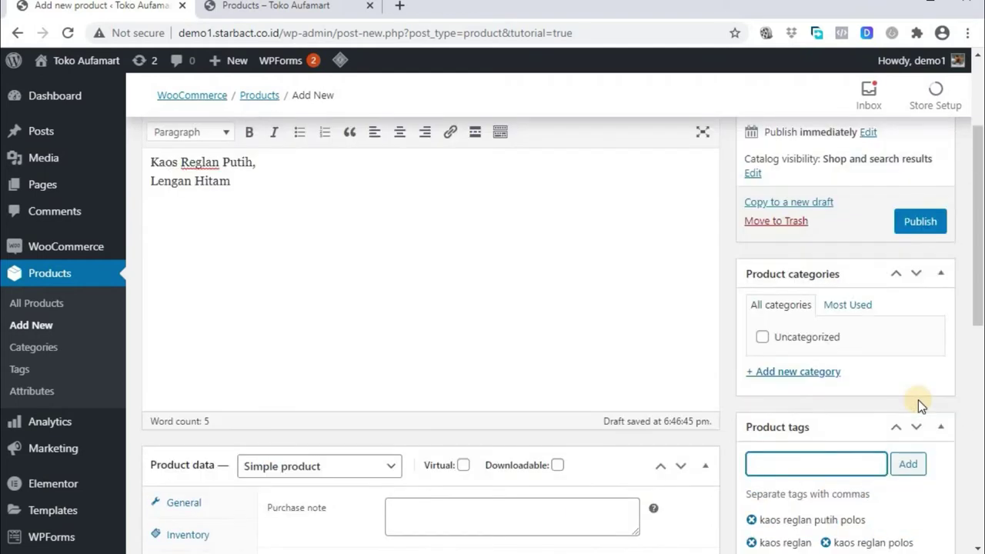
{"action": "scroll", "coordinate": [918, 400], "scroll_direction": "up", "scroll_amount": 2}
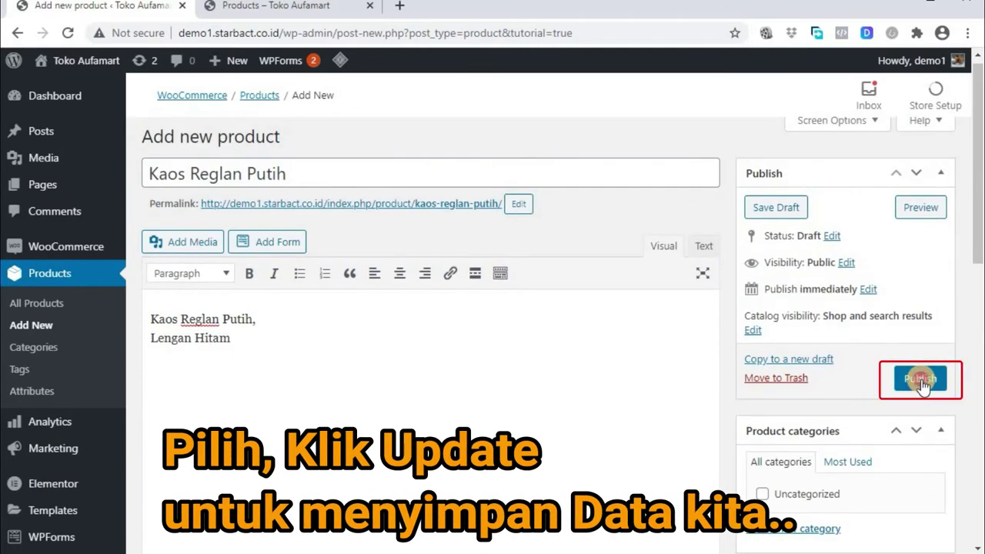
Publish Kaos Reglan Putih and reload the storefront Shop to confirm it is listed
{"action": "left_click", "coordinate": [920, 378]}
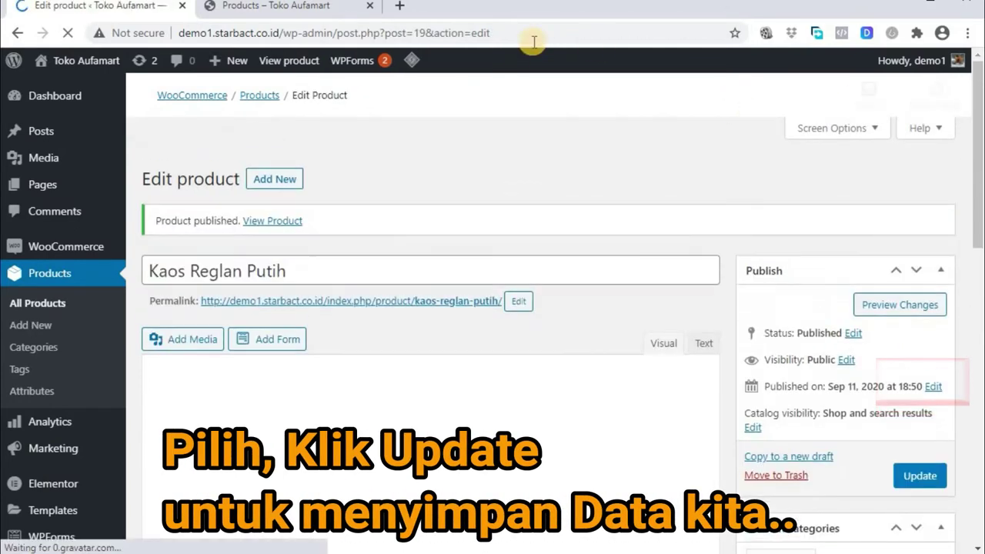
{"action": "left_click", "coordinate": [288, 9]}
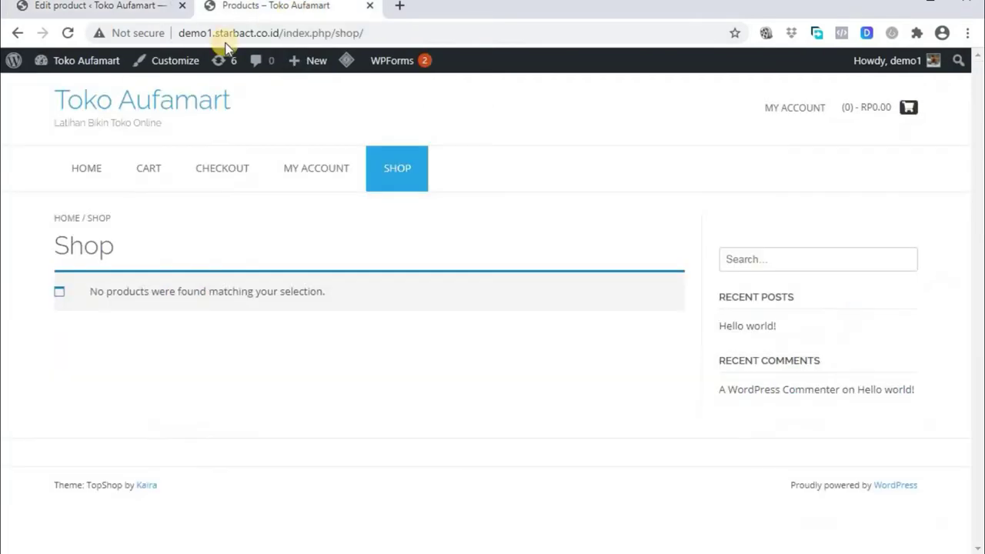
{"action": "left_click", "coordinate": [68, 32]}
{"action": "scroll", "coordinate": [266, 165], "scroll_direction": "down", "scroll_amount": 2}
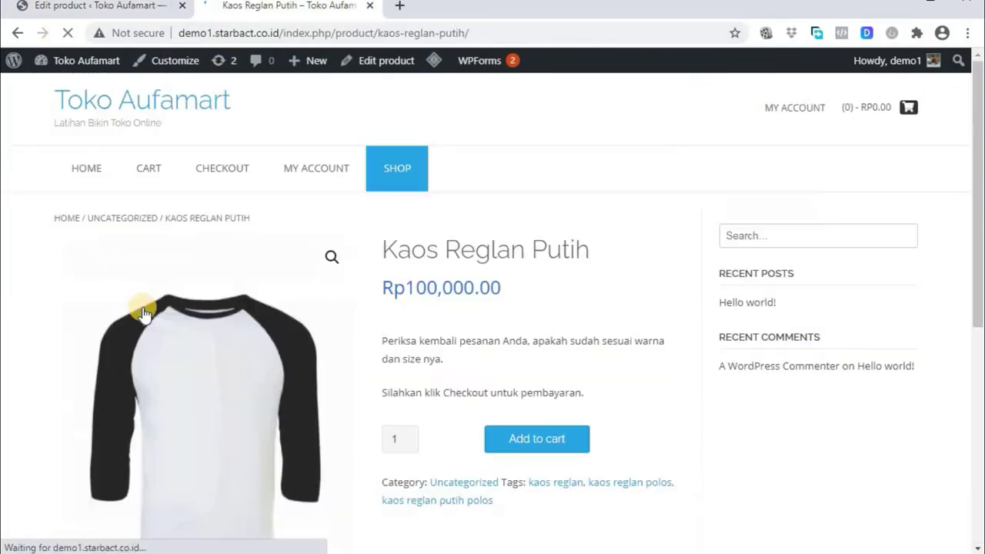
{"action": "scroll", "coordinate": [144, 313], "scroll_direction": "down", "scroll_amount": 2}
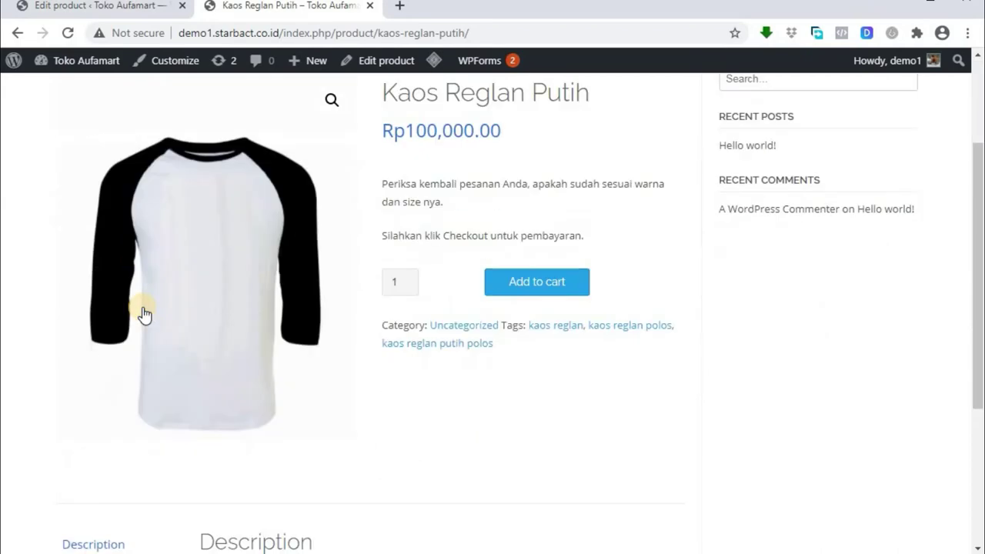
{"action": "scroll", "coordinate": [144, 313], "scroll_direction": "down", "scroll_amount": 3}
{"action": "scroll", "coordinate": [141, 312], "scroll_direction": "up", "scroll_amount": 5}
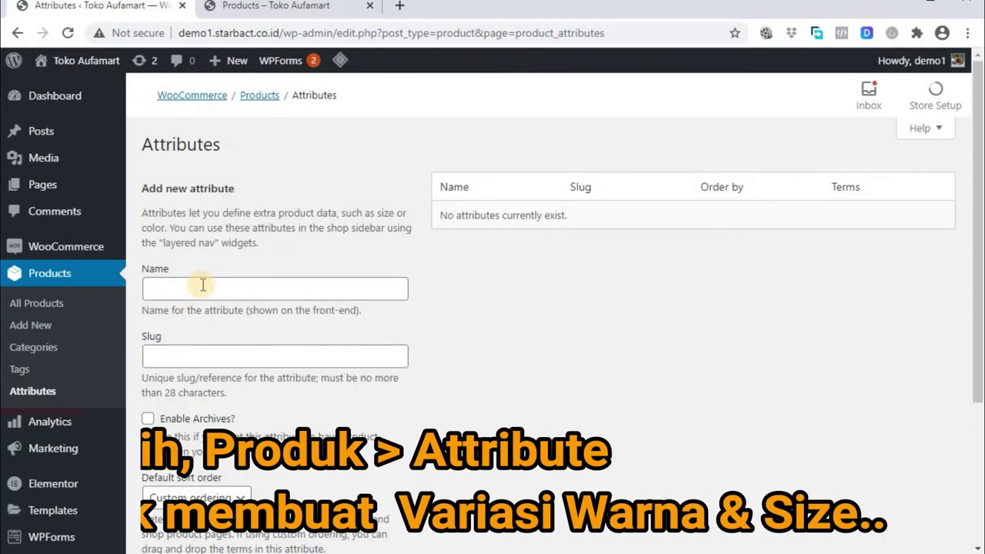
Create a new product attribute named Warna
{"action": "left_click", "coordinate": [200, 291]}
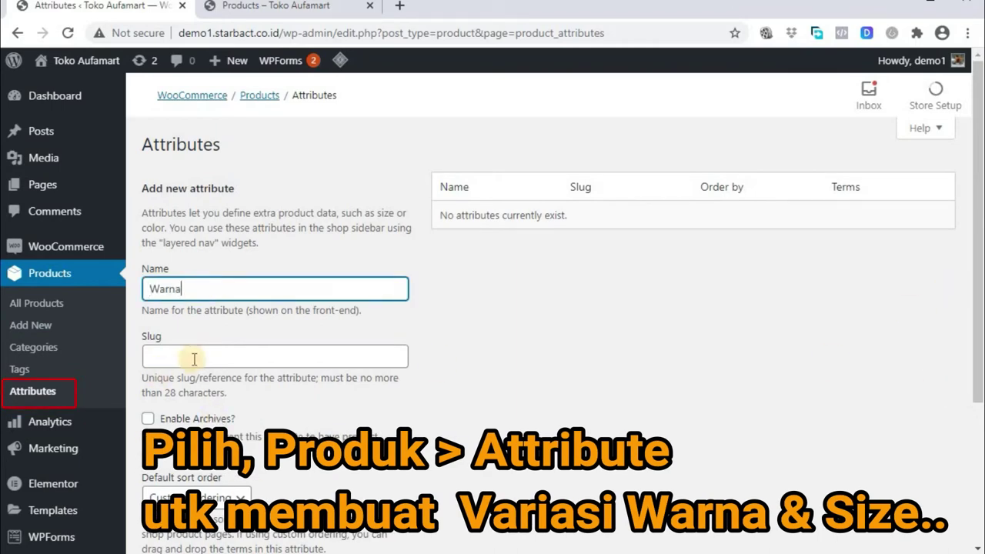
{"action": "scroll", "coordinate": [431, 444], "scroll_direction": "down", "scroll_amount": 2}
{"action": "scroll", "coordinate": [431, 444], "scroll_direction": "up", "scroll_amount": 2}
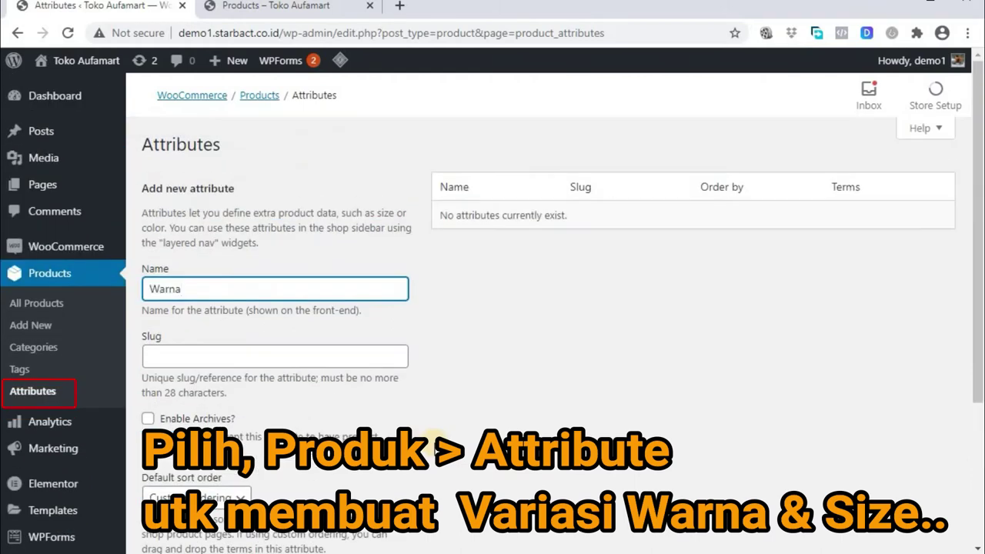
{"action": "scroll", "coordinate": [495, 469], "scroll_direction": "down", "scroll_amount": 2}
{"action": "scroll", "coordinate": [495, 469], "scroll_direction": "down", "scroll_amount": 1}
{"action": "left_click", "coordinate": [199, 420]}
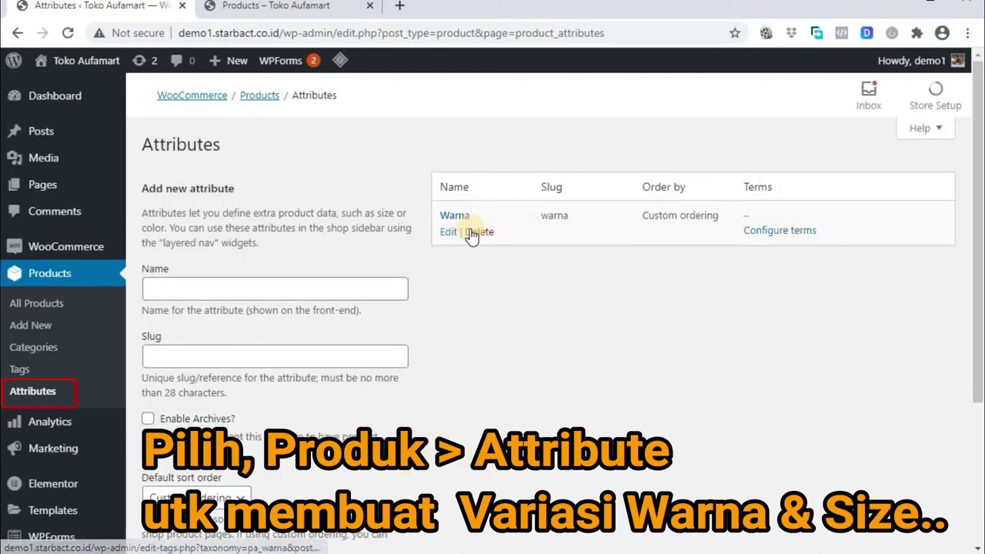
Edit the Warna attribute to use slug warna and custom ordering, and update it
{"action": "left_click", "coordinate": [448, 232]}
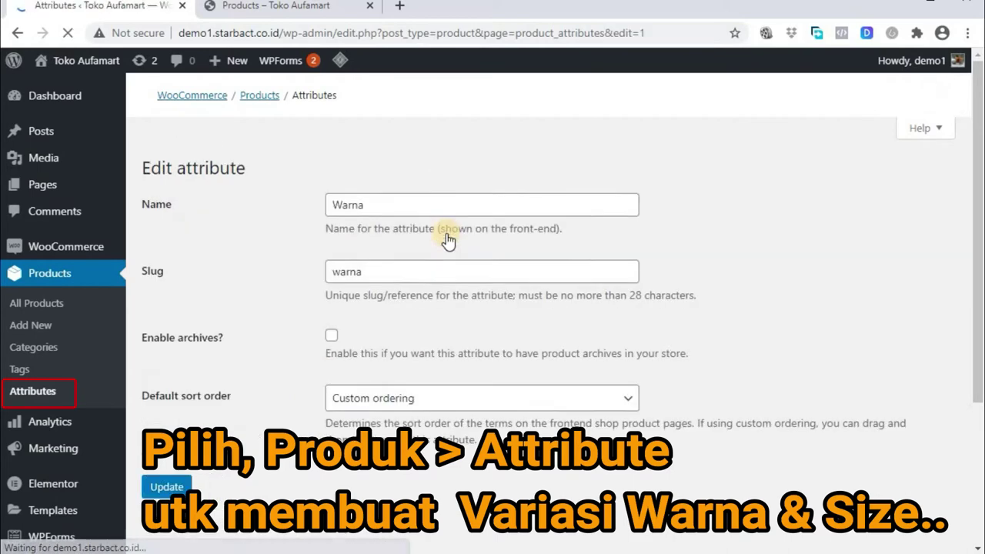
{"action": "scroll", "coordinate": [449, 336], "scroll_direction": "down", "scroll_amount": 2}
{"action": "scroll", "coordinate": [449, 336], "scroll_direction": "up", "scroll_amount": 2}
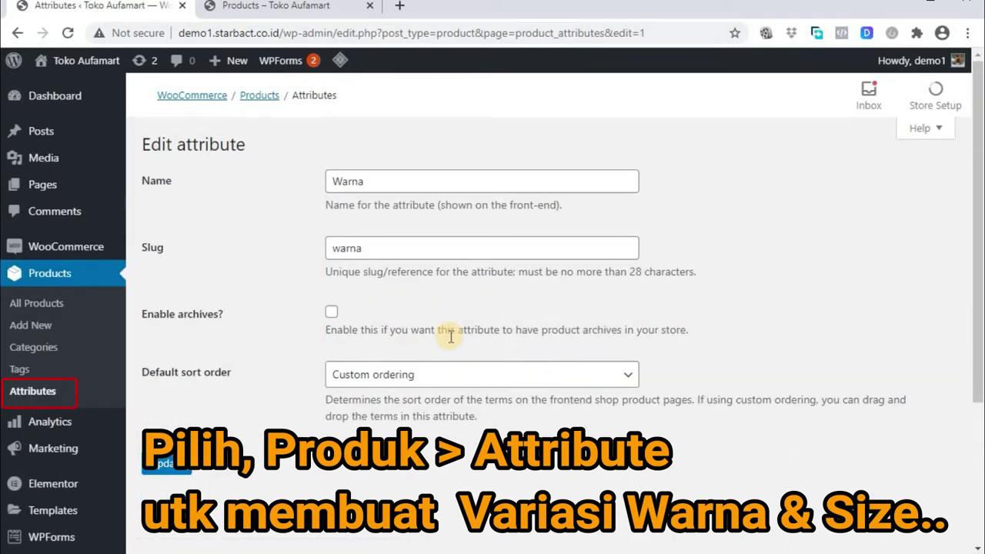
{"action": "left_click", "coordinate": [165, 463]}
Add the Hitam term to Warna with the description 'hitam polos'
{"action": "left_click", "coordinate": [779, 232]}
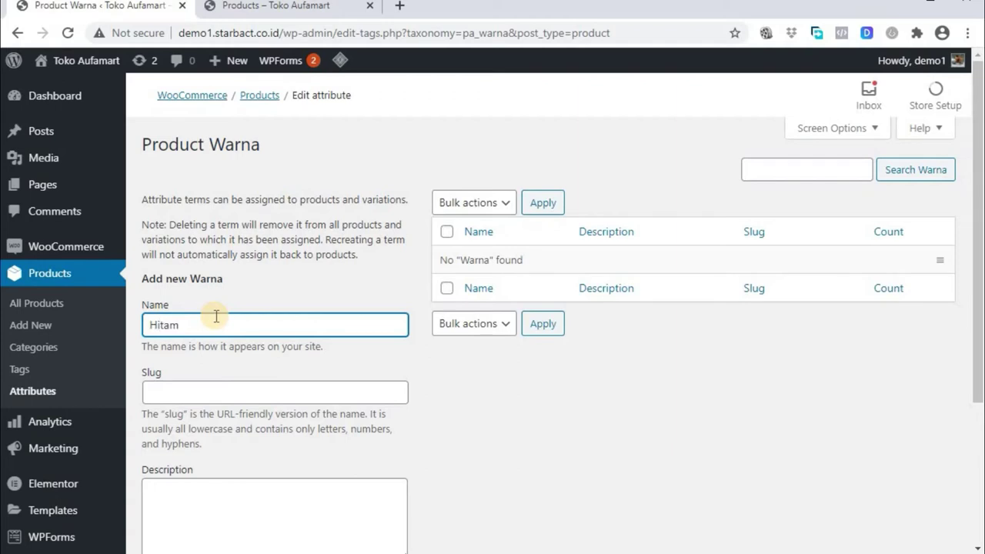
{"action": "scroll", "coordinate": [219, 346], "scroll_direction": "down", "scroll_amount": 2}
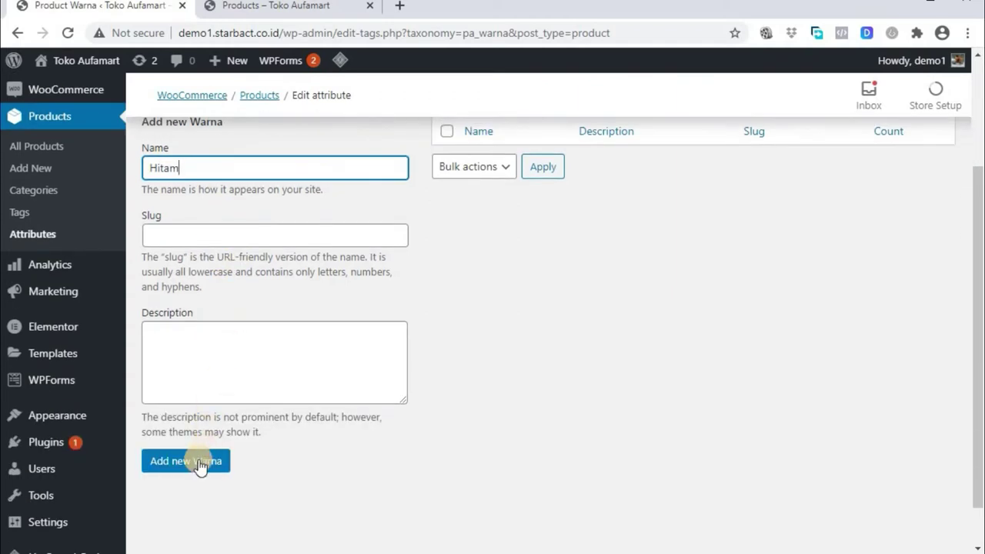
{"action": "left_click", "coordinate": [200, 344]}
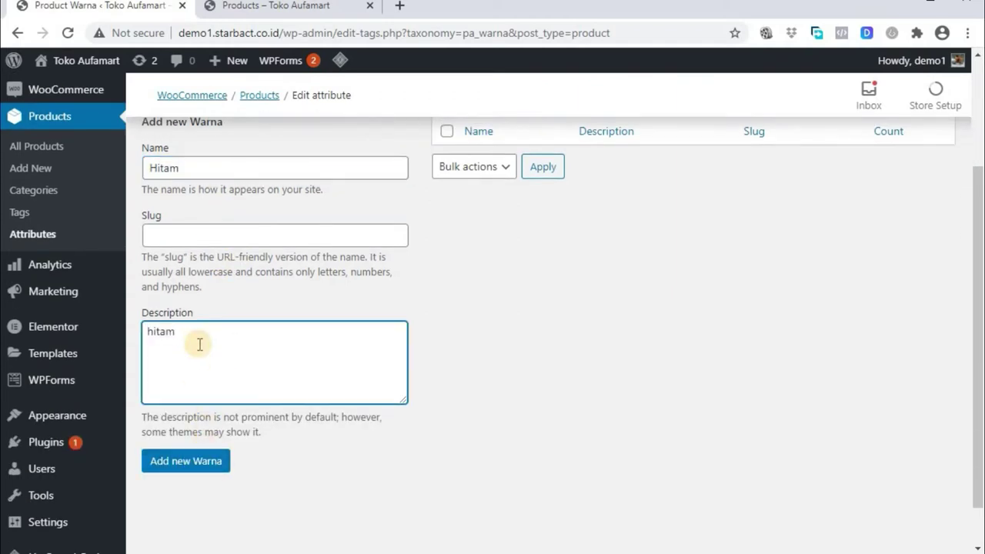
{"action": "type", "text": "hitam polos"}
{"action": "left_click", "coordinate": [186, 461]}
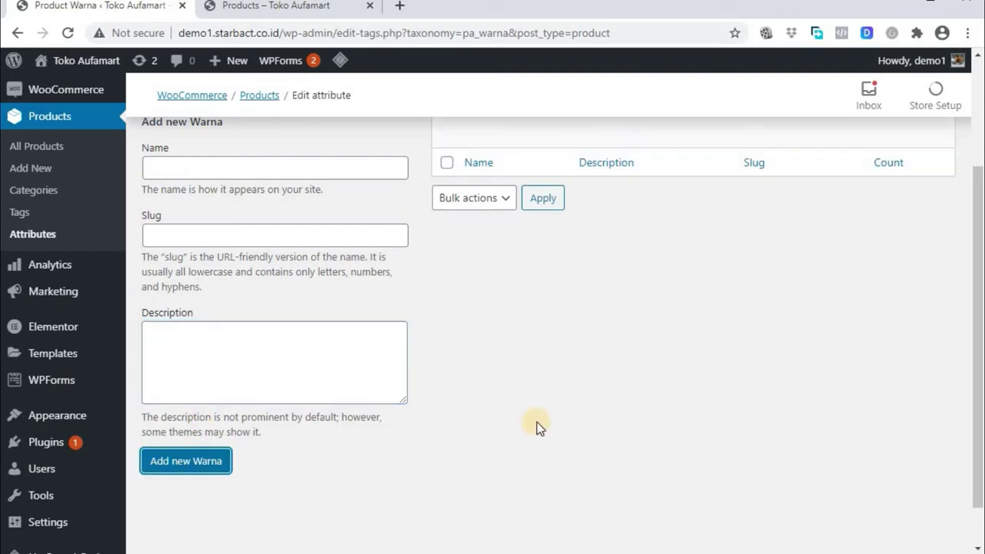
{"action": "scroll", "coordinate": [170, 240], "scroll_direction": "up", "scroll_amount": 1}
Add the Putih term to Warna with the description 'putih polos'
{"action": "left_click", "coordinate": [170, 240]}
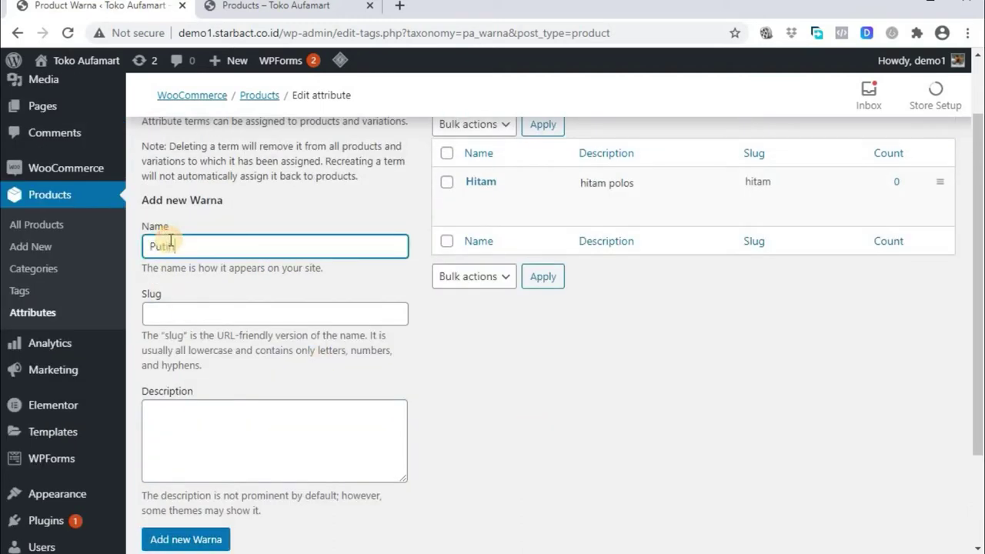
{"action": "left_click", "coordinate": [183, 311]}
{"action": "left_click", "coordinate": [181, 433]}
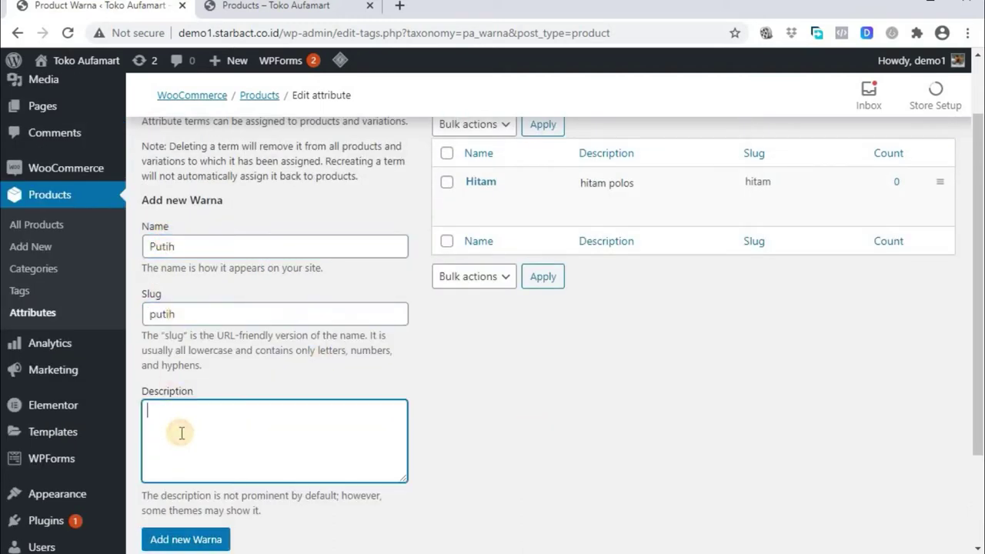
{"action": "left_click", "coordinate": [161, 538]}
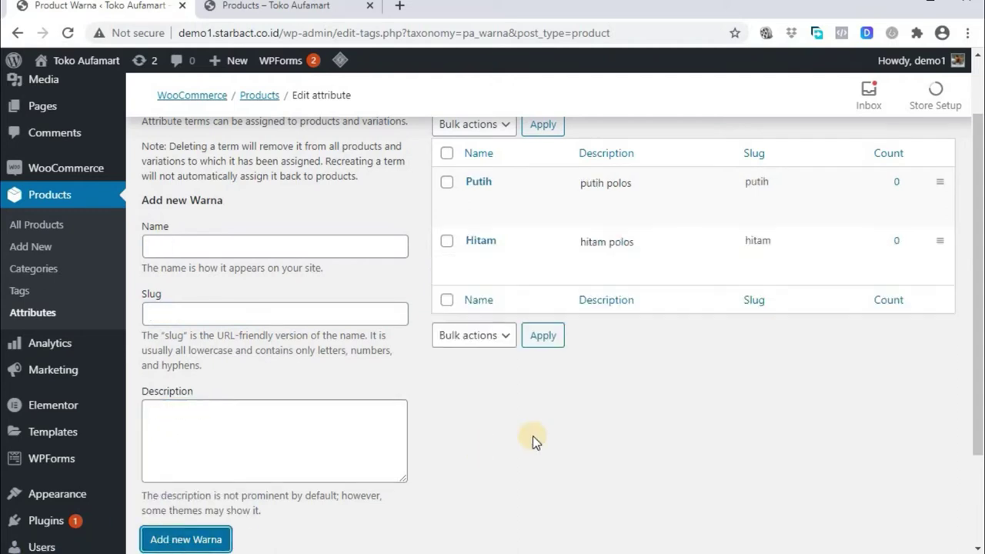
{"action": "scroll", "coordinate": [582, 427], "scroll_direction": "up", "scroll_amount": 1}
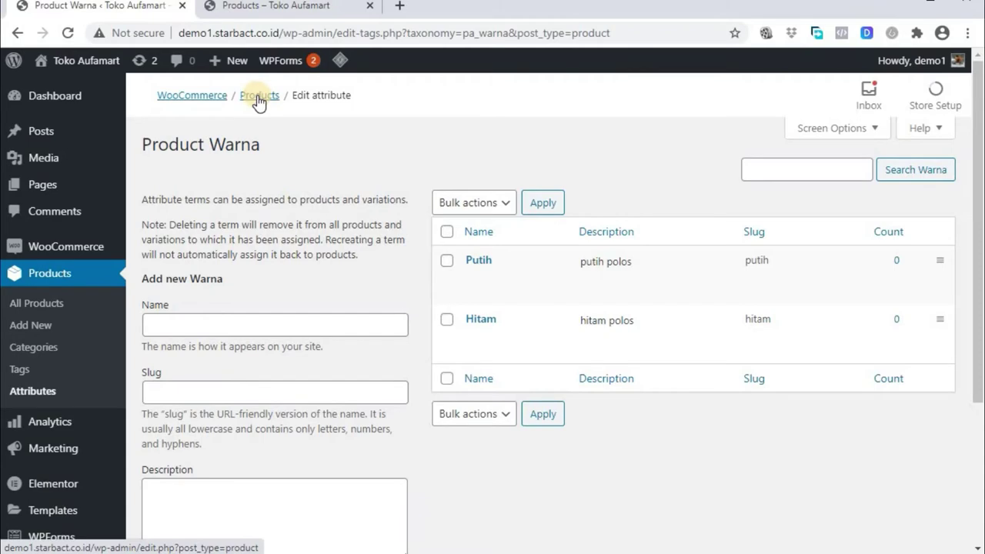
{"action": "scroll", "coordinate": [277, 150], "scroll_direction": "down", "scroll_amount": 3}
{"action": "scroll", "coordinate": [193, 254], "scroll_direction": "up", "scroll_amount": 3}
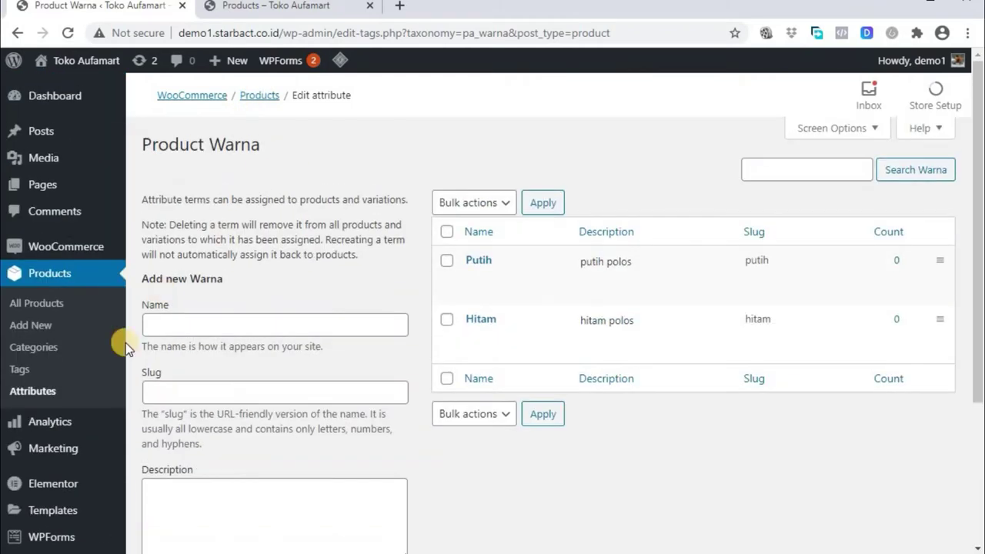
Add a Size attribute with slug 'size' and start its first term
{"action": "left_click", "coordinate": [35, 392]}
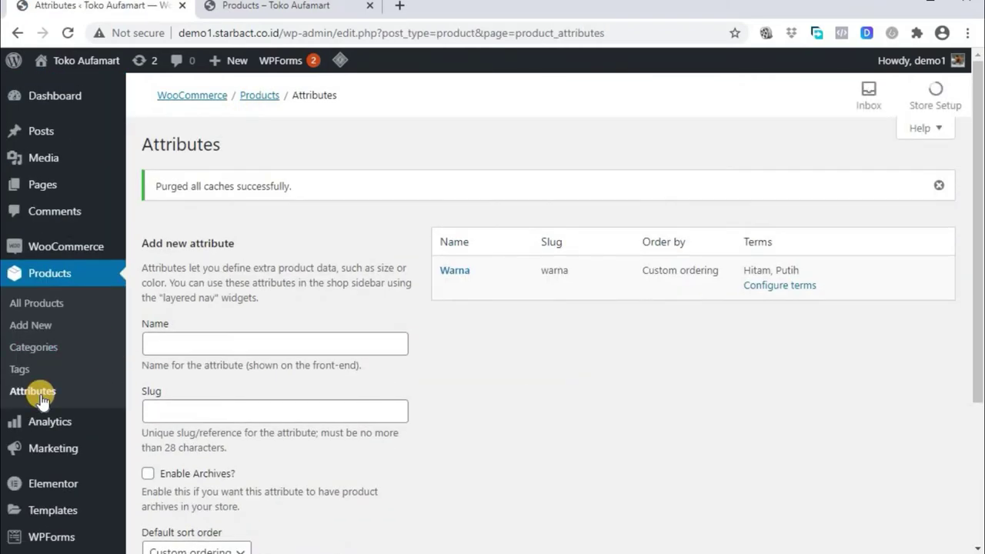
{"action": "left_click", "coordinate": [169, 344]}
{"action": "type", "text": "Size"}
{"action": "scroll", "coordinate": [169, 345], "scroll_direction": "down", "scroll_amount": 1}
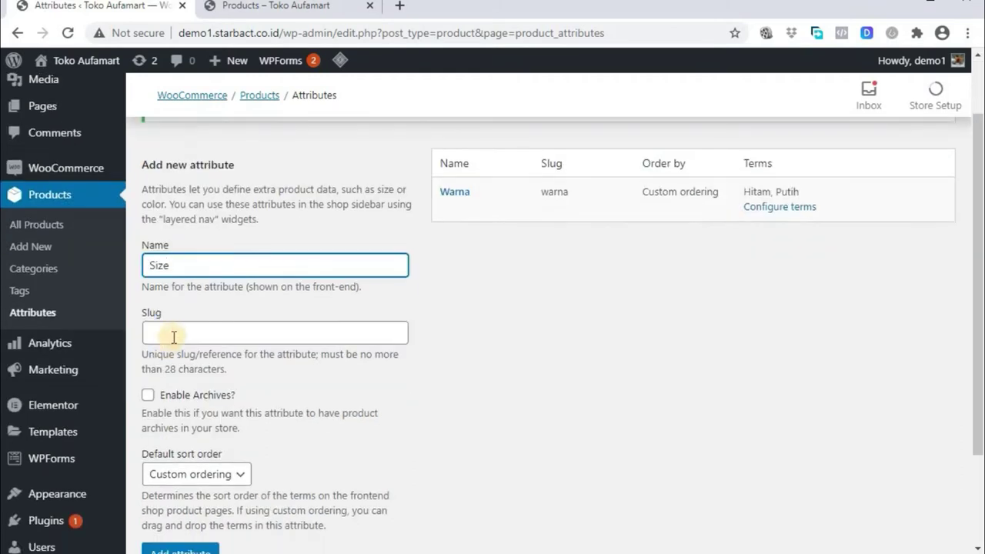
{"action": "left_click", "coordinate": [154, 333]}
{"action": "type", "text": "size"}
{"action": "scroll", "coordinate": [165, 354], "scroll_direction": "down", "scroll_amount": 1}
{"action": "left_click", "coordinate": [191, 484]}
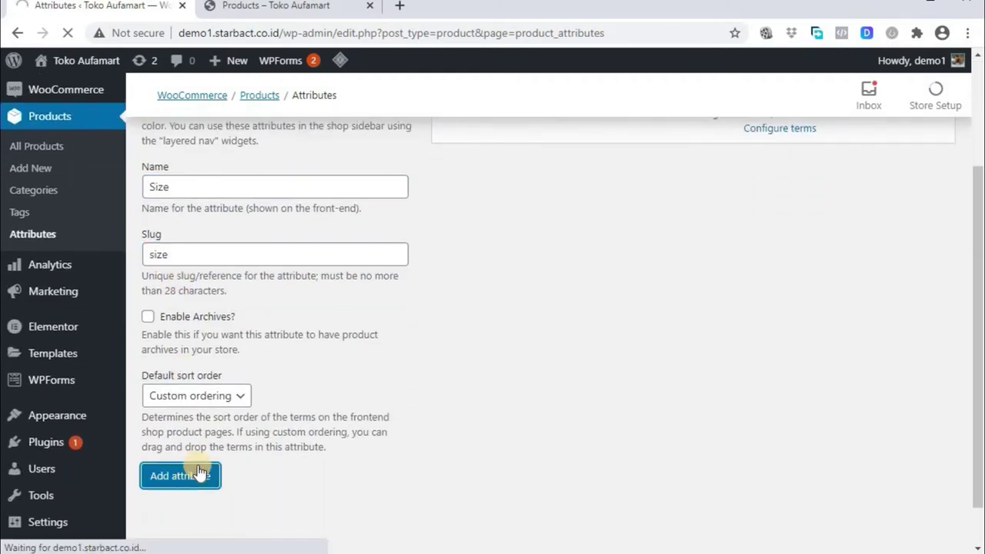
{"action": "left_click", "coordinate": [780, 232]}
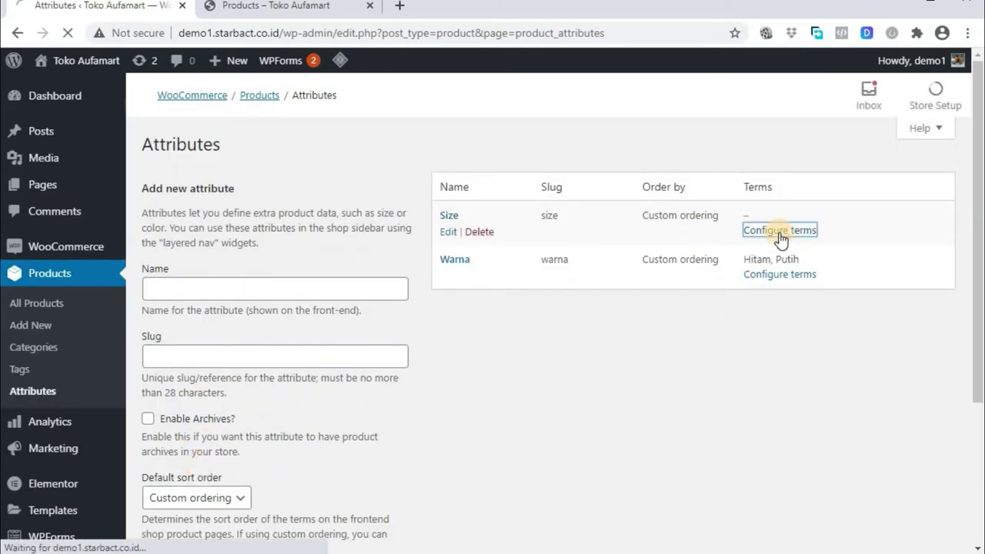
{"action": "left_click", "coordinate": [260, 314]}
Add size terms S and M, describing M as 'ukuran M (medium)'
{"action": "type", "text": "S"}
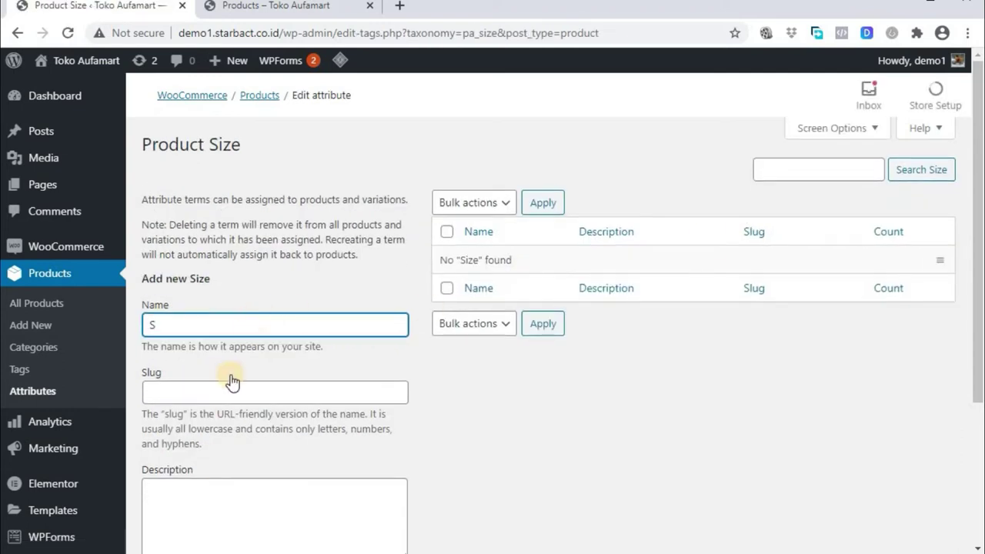
{"action": "left_click", "coordinate": [230, 491]}
{"action": "type", "text": "S (small"}
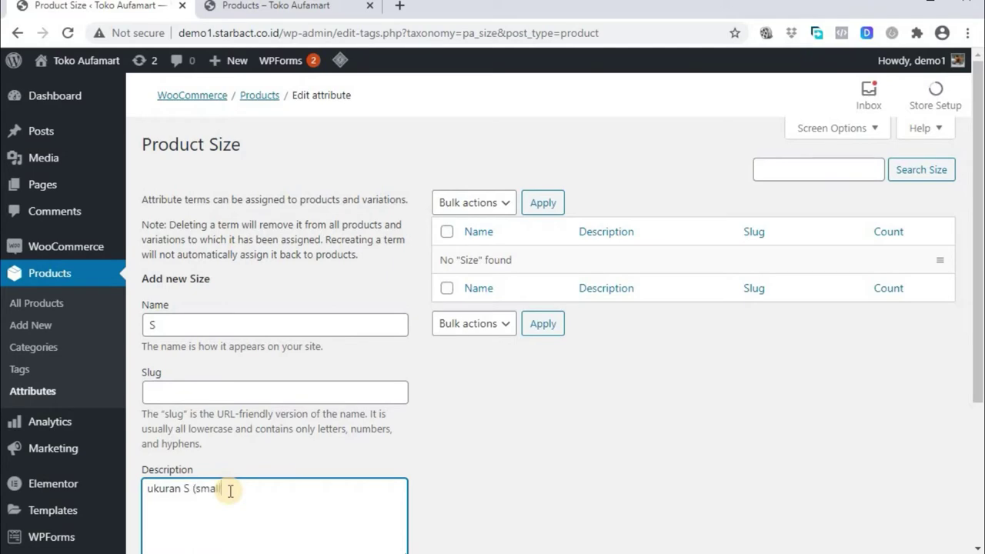
{"action": "scroll", "coordinate": [229, 491], "scroll_direction": "down", "scroll_amount": 2}
{"action": "left_click", "coordinate": [198, 464]}
{"action": "scroll", "coordinate": [231, 400], "scroll_direction": "up", "scroll_amount": 1}
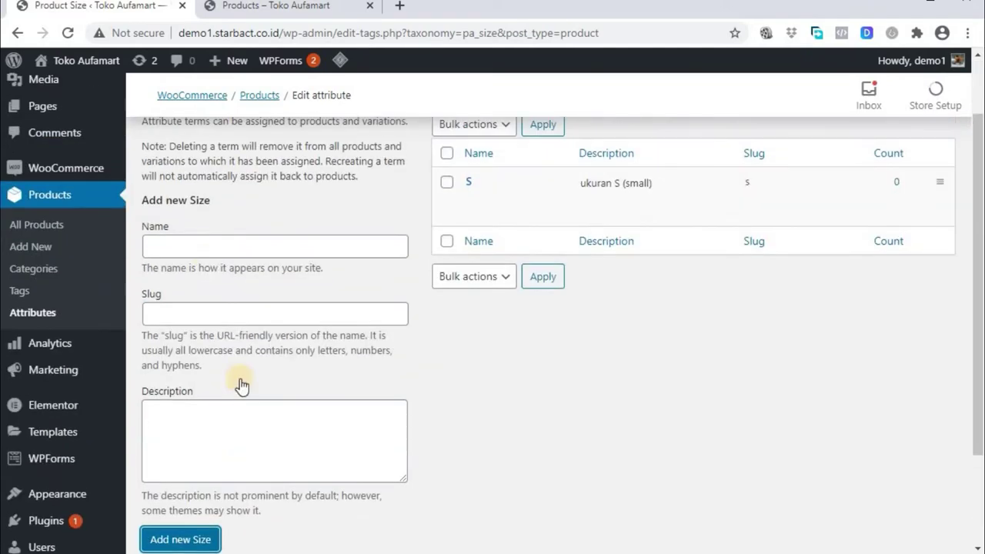
{"action": "left_click", "coordinate": [218, 248]}
{"action": "type", "text": "M"}
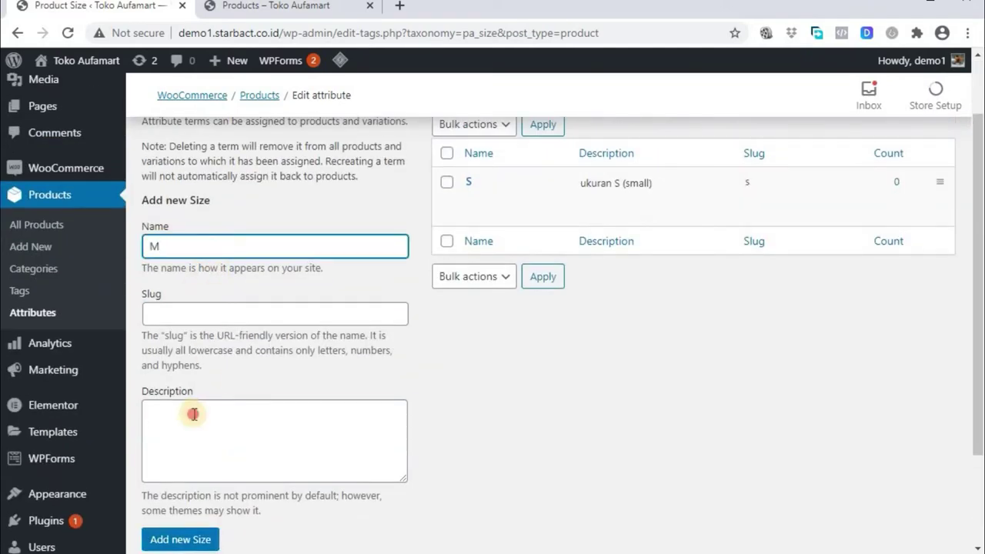
{"action": "left_click", "coordinate": [194, 414]}
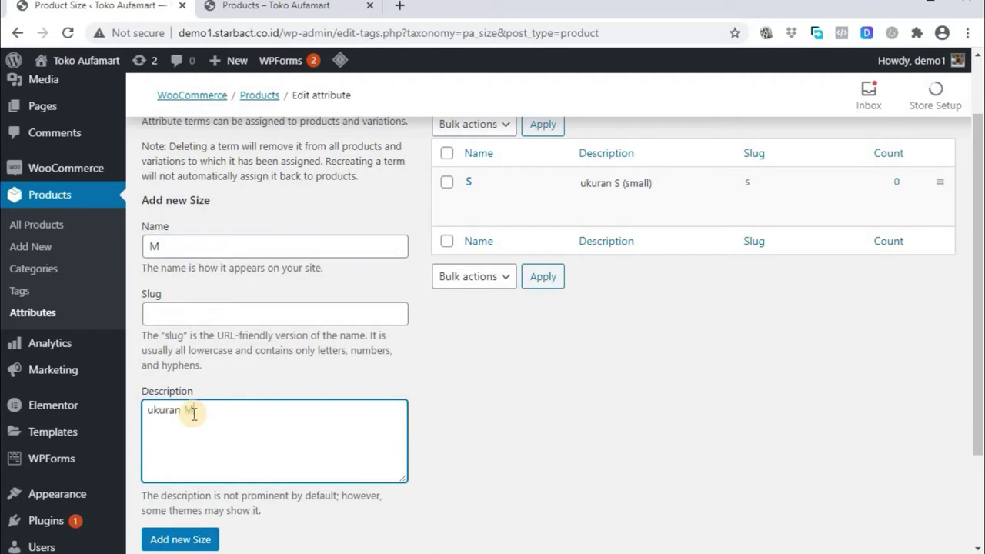
{"action": "type", "text": "ukuran M (medium)"}
{"action": "left_click", "coordinate": [189, 538]}
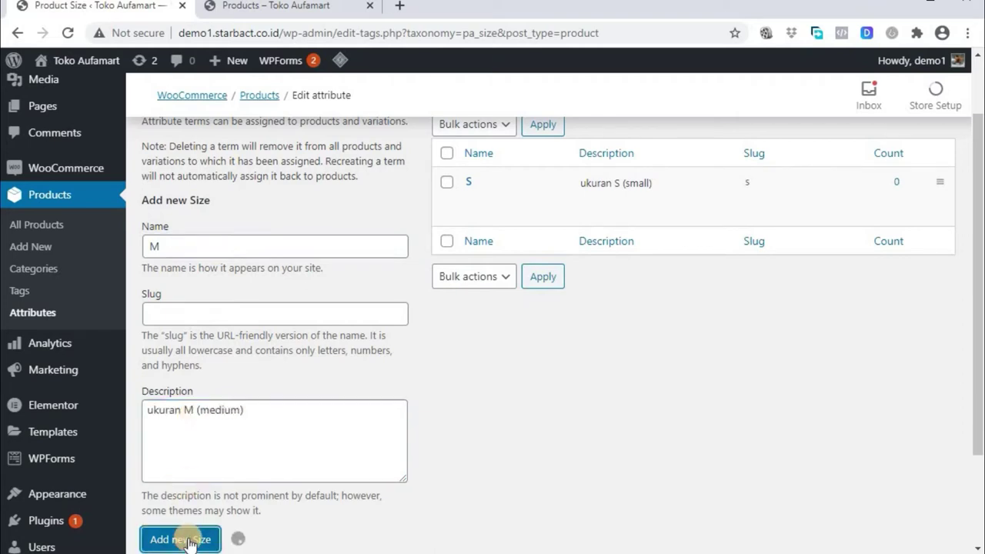
Add size terms L ('ukuran L (large)') and XL to Size
{"action": "left_click", "coordinate": [219, 248]}
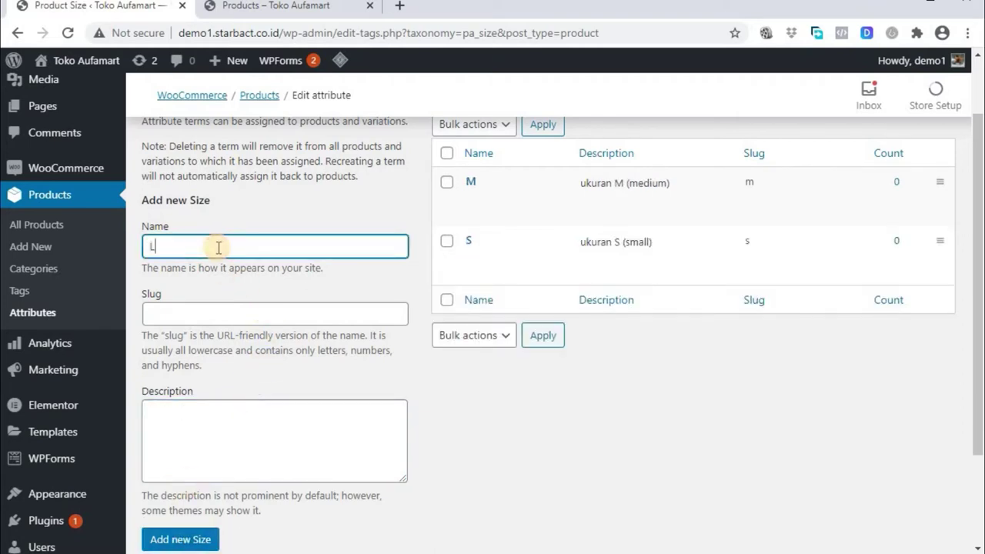
{"action": "left_click", "coordinate": [216, 408]}
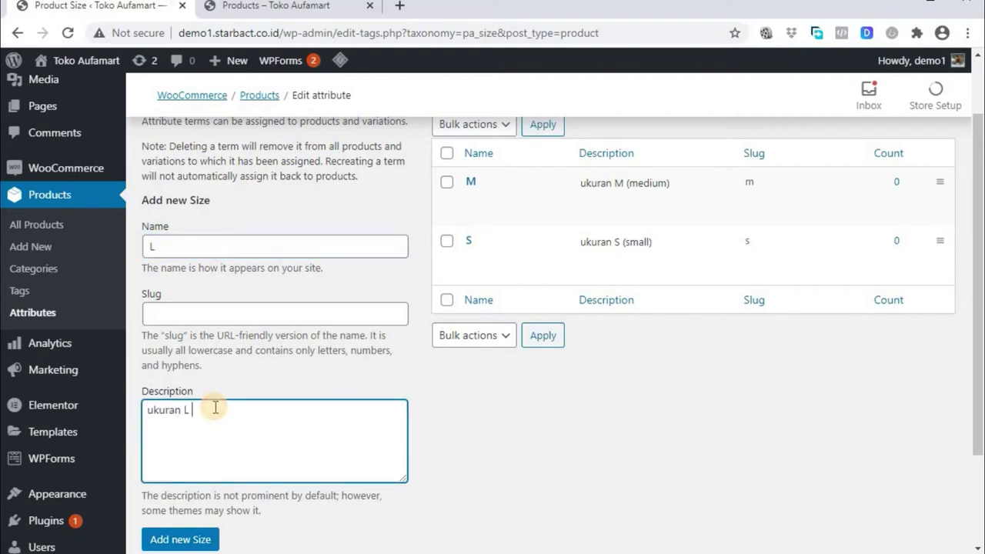
{"action": "type", "text": "ukuran L (large)"}
{"action": "left_click", "coordinate": [177, 539]}
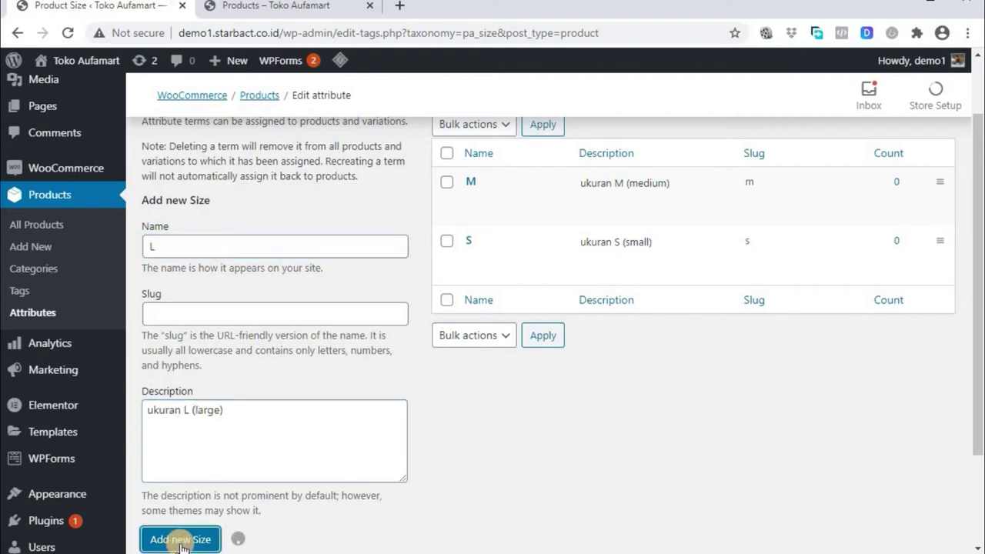
{"action": "left_click", "coordinate": [264, 247]}
{"action": "left_click", "coordinate": [251, 418]}
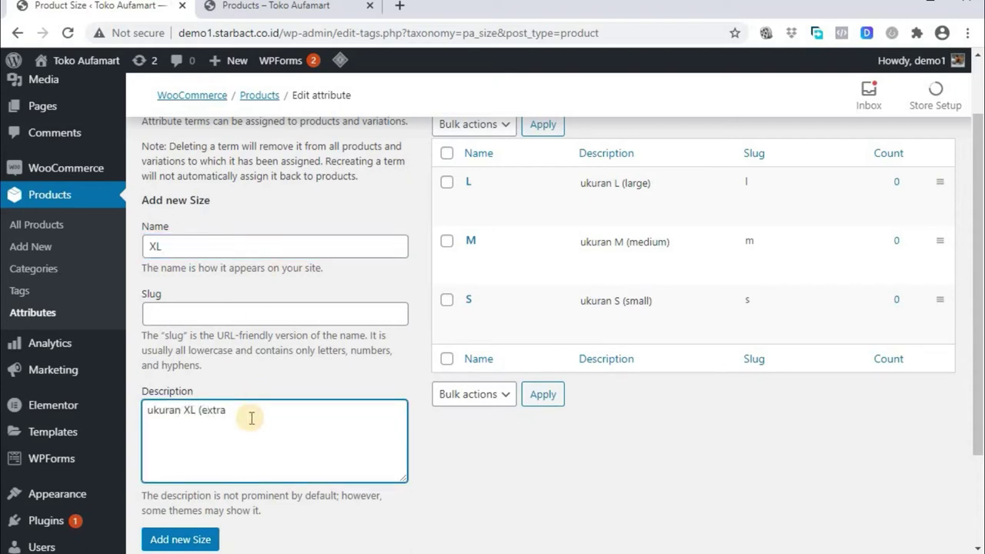
{"action": "left_click", "coordinate": [198, 539]}
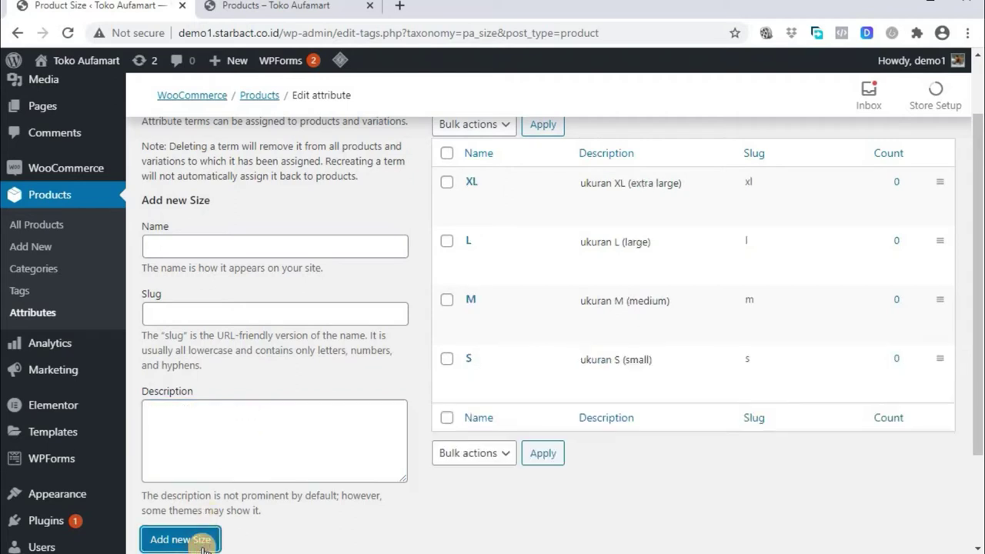
{"action": "scroll", "coordinate": [605, 459], "scroll_direction": "up", "scroll_amount": 1}
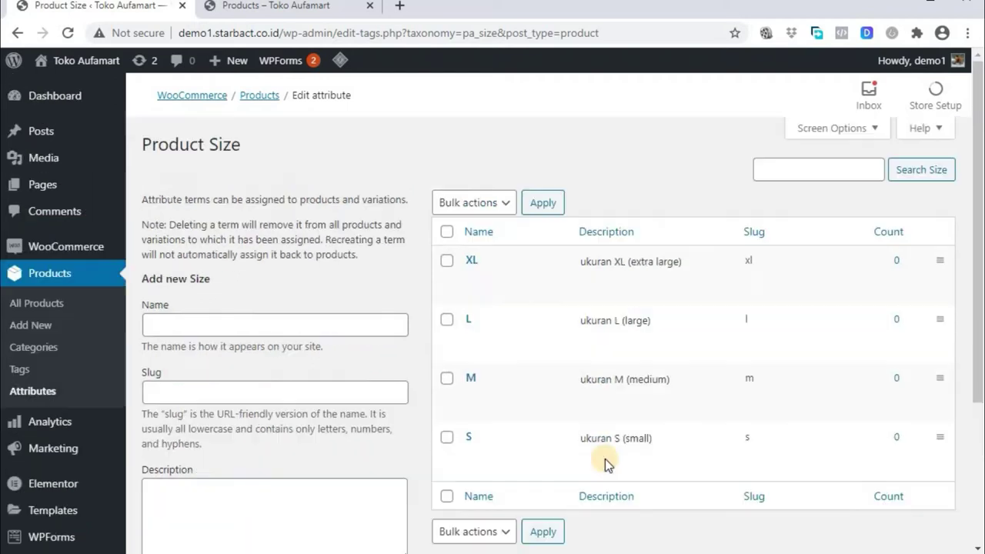
Give Kaos Reglan Putih the Warna attribute with Hitam and Putih, used for variations, and save
{"action": "left_click", "coordinate": [49, 308]}
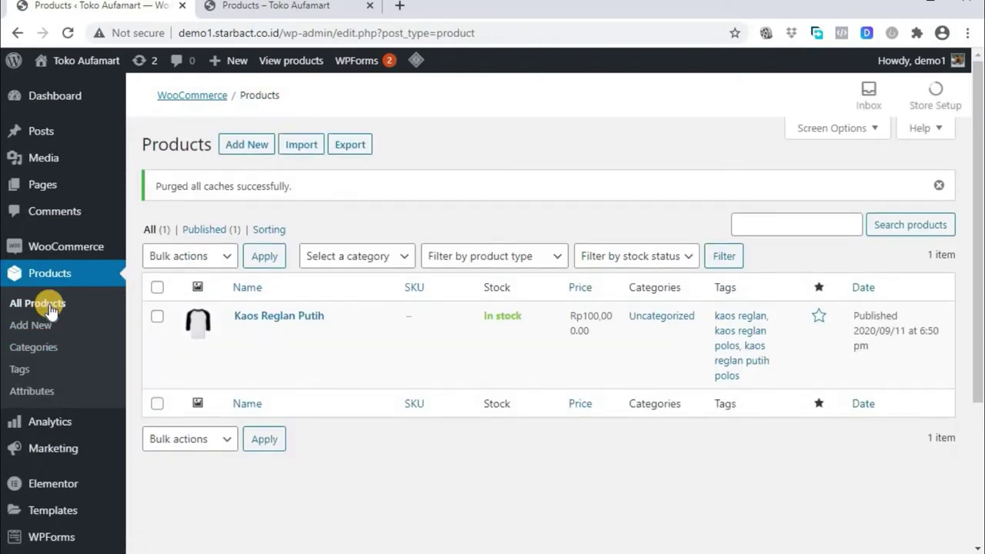
{"action": "left_click", "coordinate": [275, 332]}
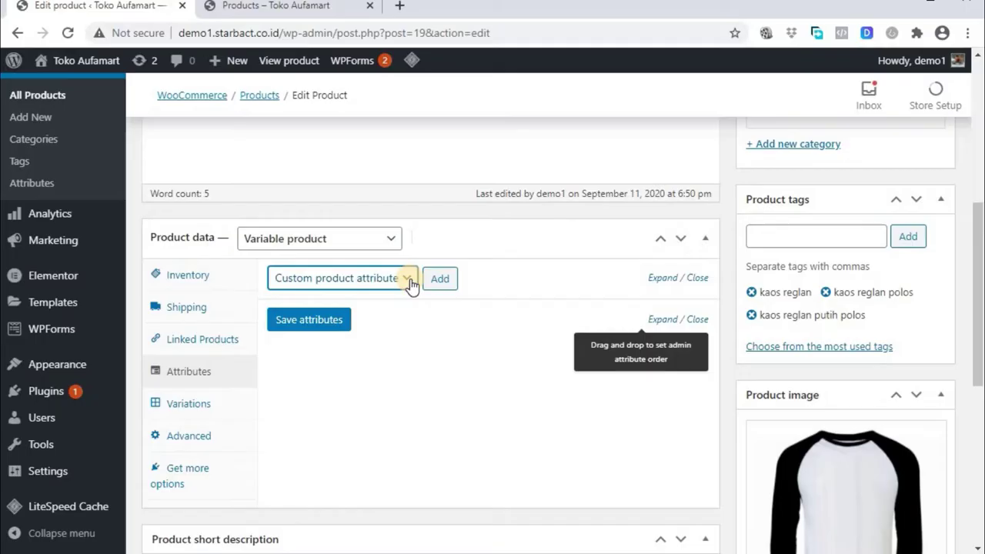
{"action": "left_click", "coordinate": [408, 280]}
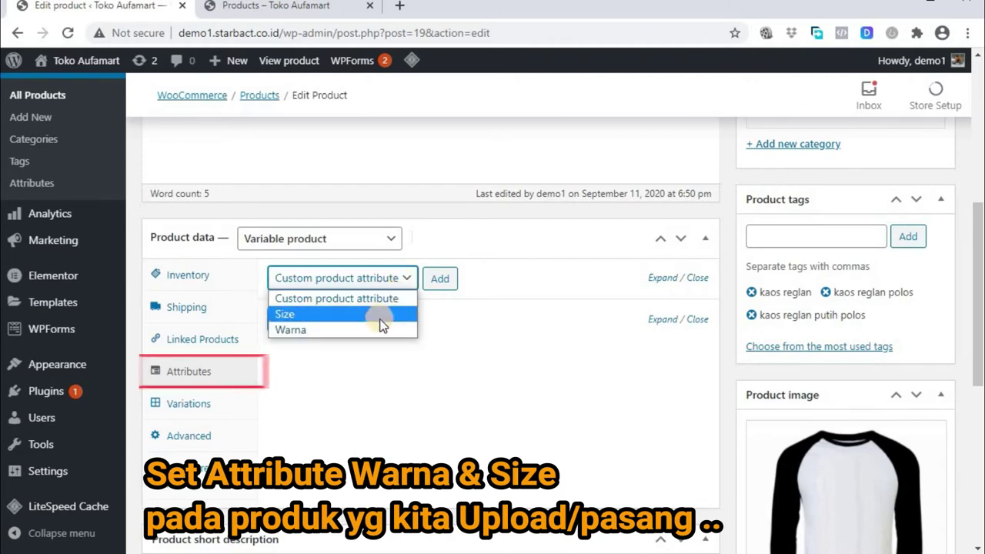
{"action": "left_click", "coordinate": [378, 329]}
{"action": "left_click", "coordinate": [440, 279]}
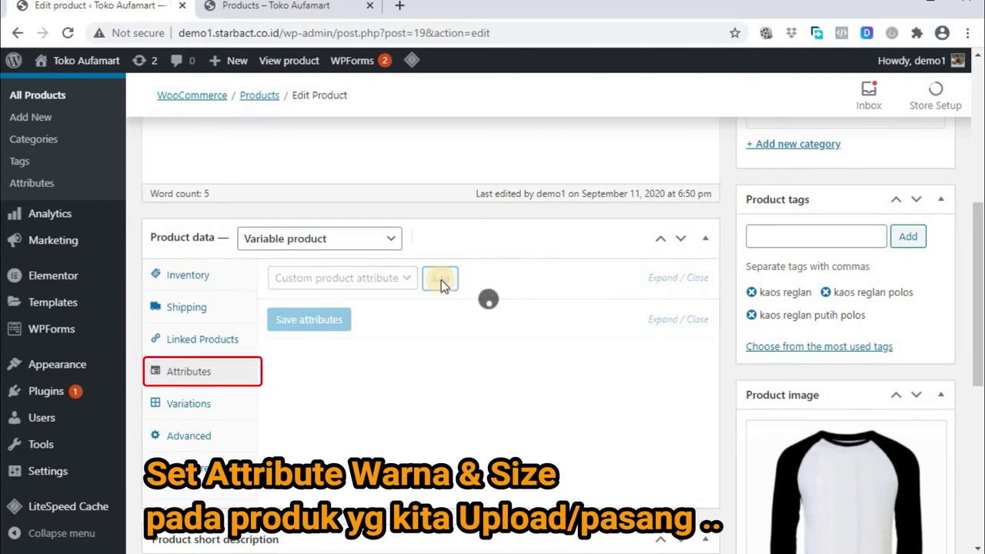
{"action": "left_click", "coordinate": [462, 375]}
{"action": "left_click", "coordinate": [462, 403]}
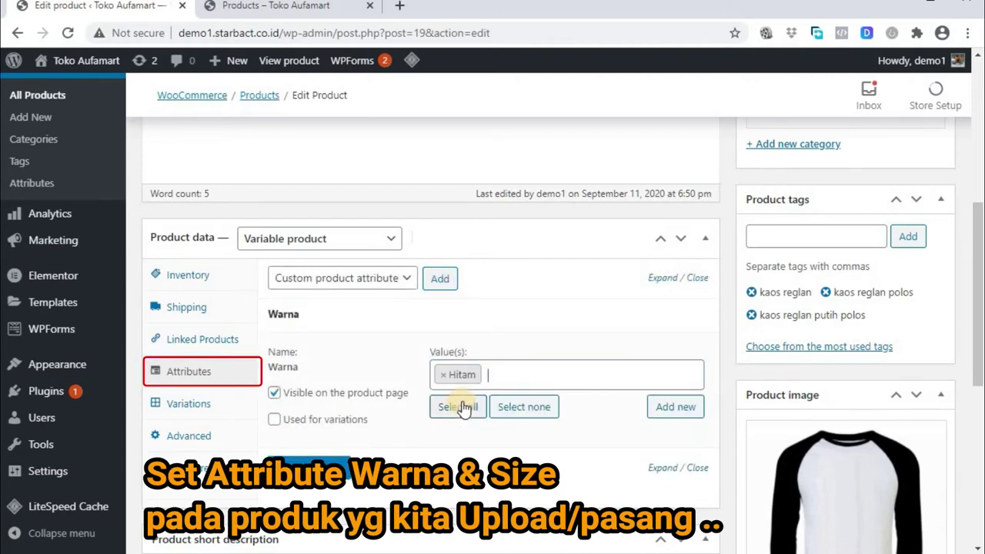
{"action": "left_click", "coordinate": [501, 375]}
{"action": "left_click", "coordinate": [483, 428]}
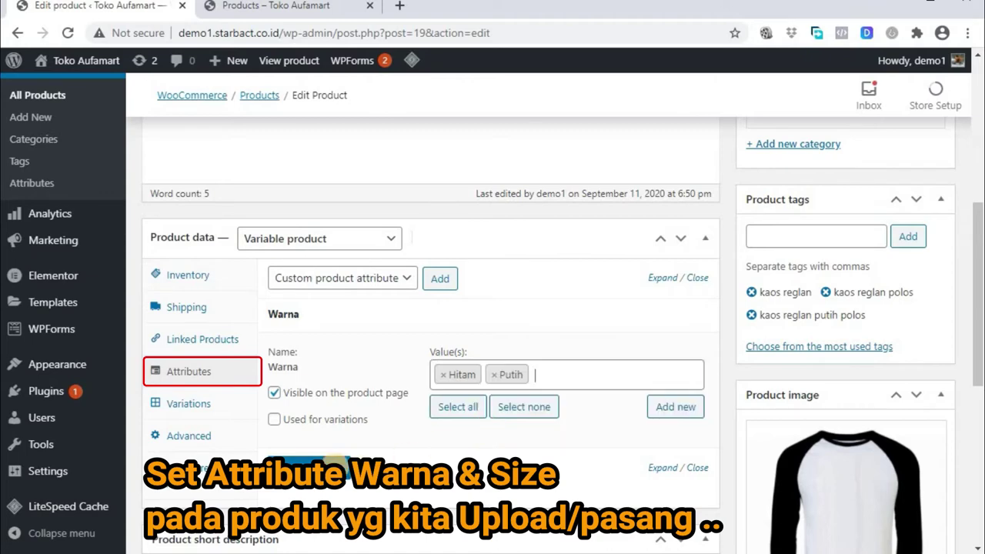
{"action": "left_click", "coordinate": [274, 420]}
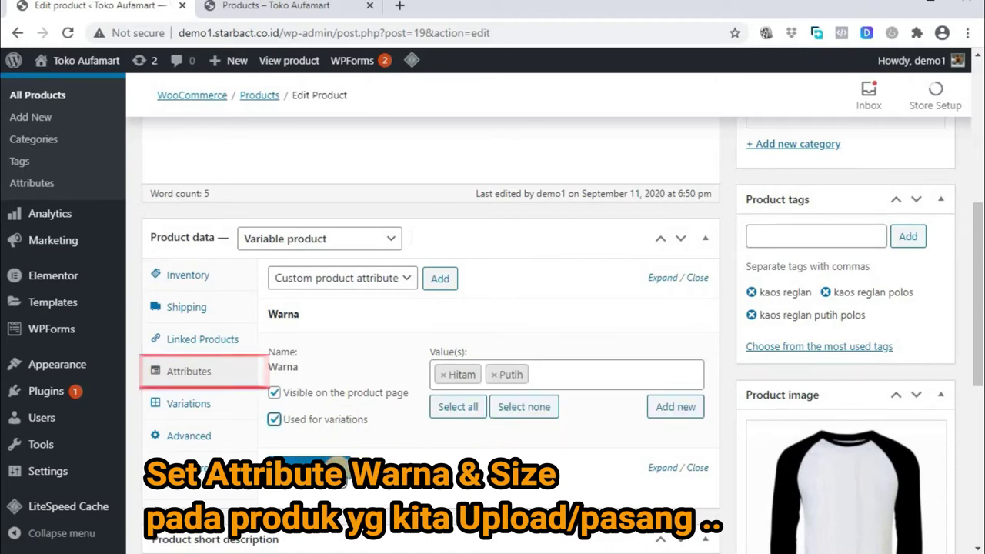
{"action": "left_click", "coordinate": [338, 465]}
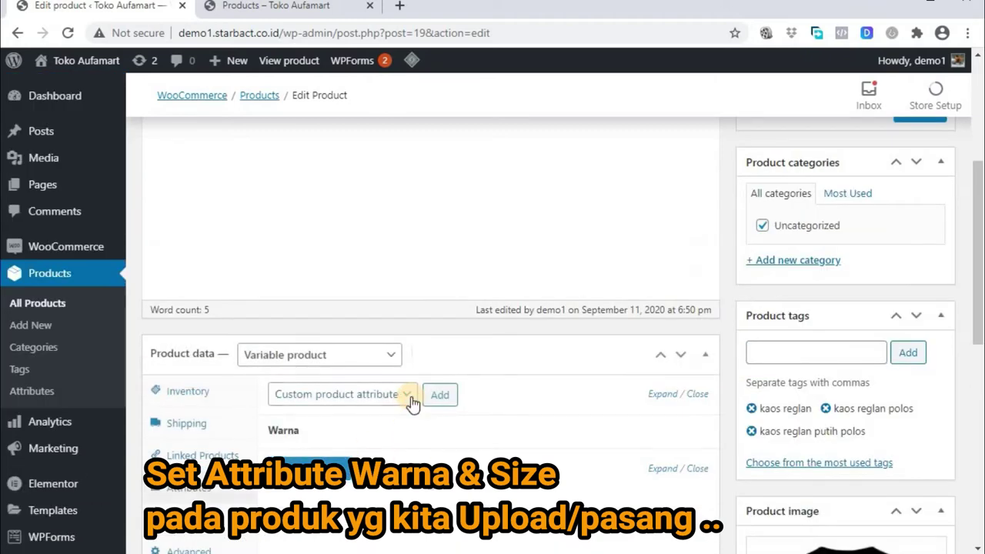
Add the Size attribute with S, M, L and XL, used for variations, and save attributes
{"action": "left_click", "coordinate": [410, 396]}
{"action": "left_click", "coordinate": [347, 431]}
{"action": "left_click", "coordinate": [439, 395]}
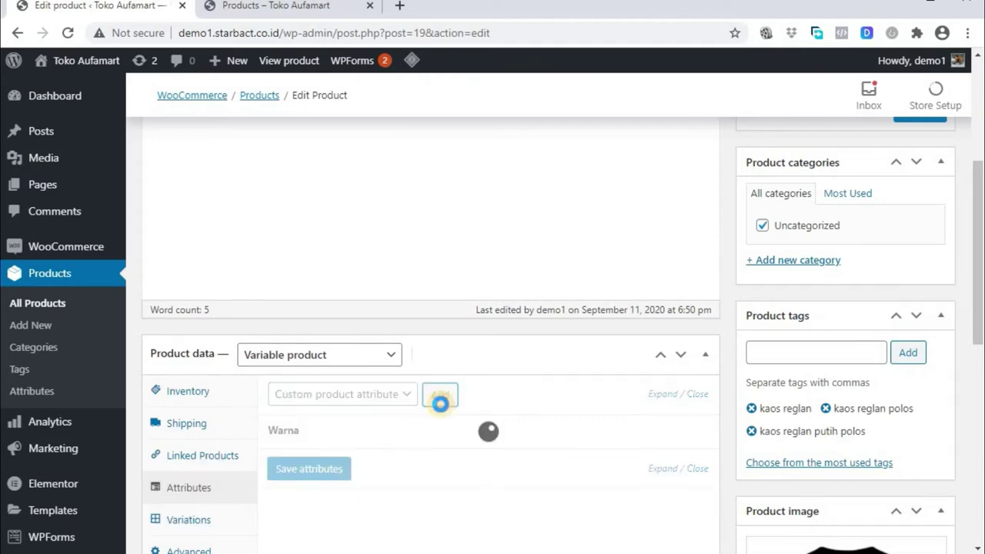
{"action": "scroll", "coordinate": [449, 404], "scroll_direction": "down", "scroll_amount": 2}
{"action": "left_click", "coordinate": [453, 368]}
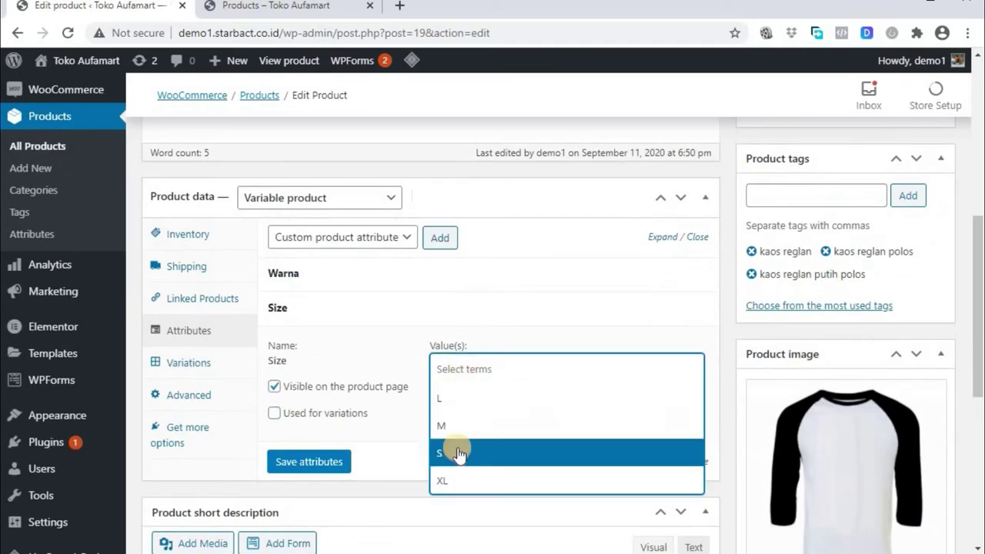
{"action": "left_click", "coordinate": [471, 397]}
{"action": "left_click", "coordinate": [486, 370]}
{"action": "left_click", "coordinate": [479, 425]}
{"action": "left_click", "coordinate": [511, 369]}
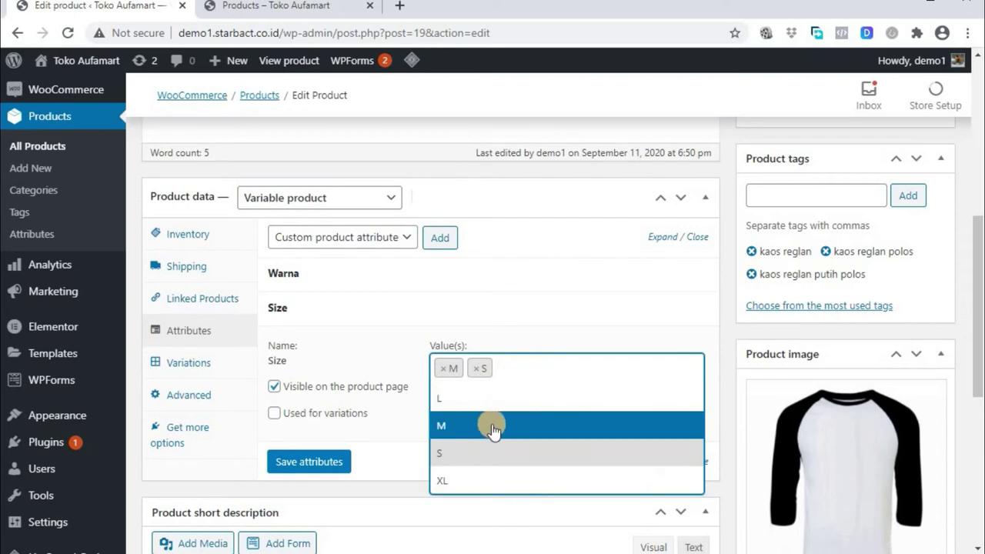
{"action": "left_click", "coordinate": [495, 452]}
{"action": "left_click", "coordinate": [562, 372]}
{"action": "left_click", "coordinate": [501, 478]}
{"action": "left_click", "coordinate": [351, 426]}
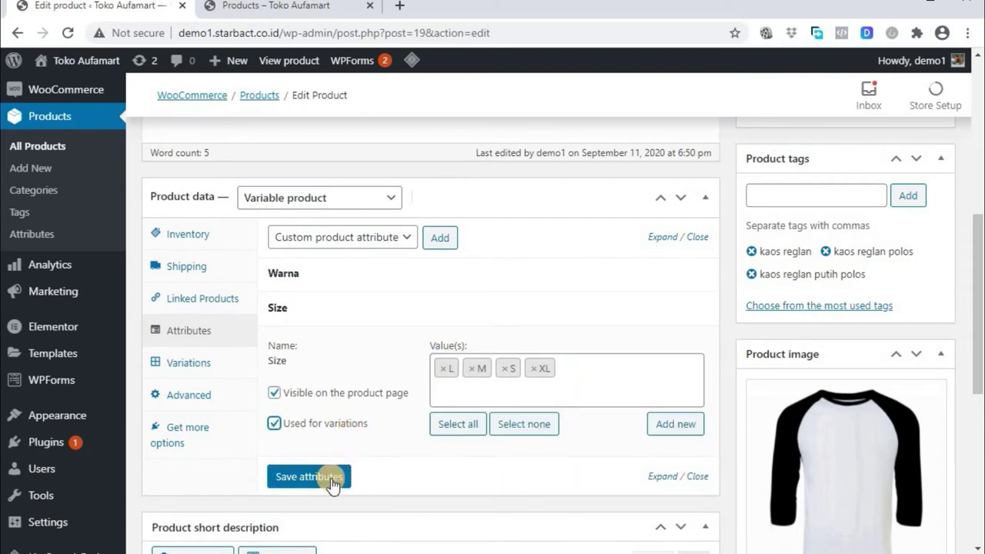
{"action": "left_click", "coordinate": [340, 479]}
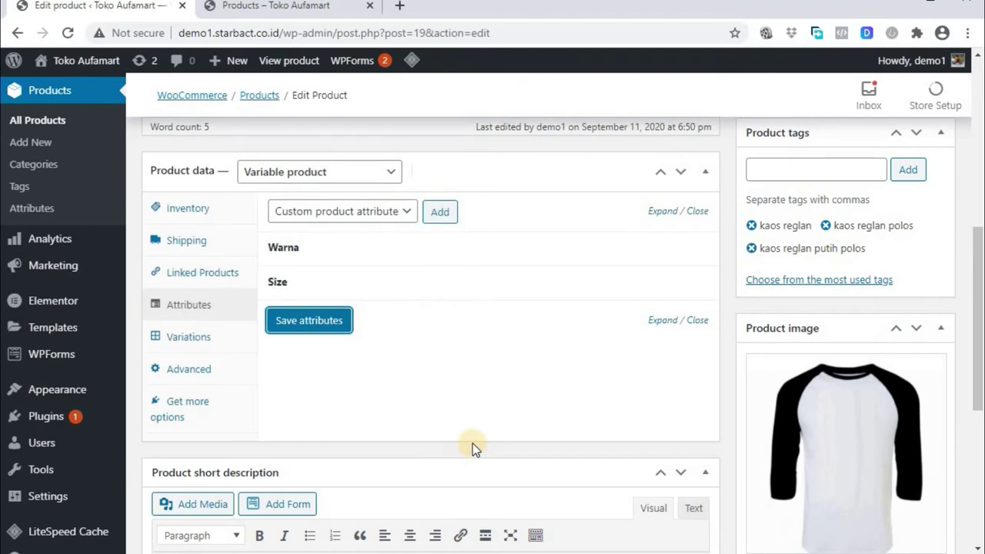
Generate variations from all attributes, creating eight Warna/Size combinations
{"action": "left_click", "coordinate": [200, 343]}
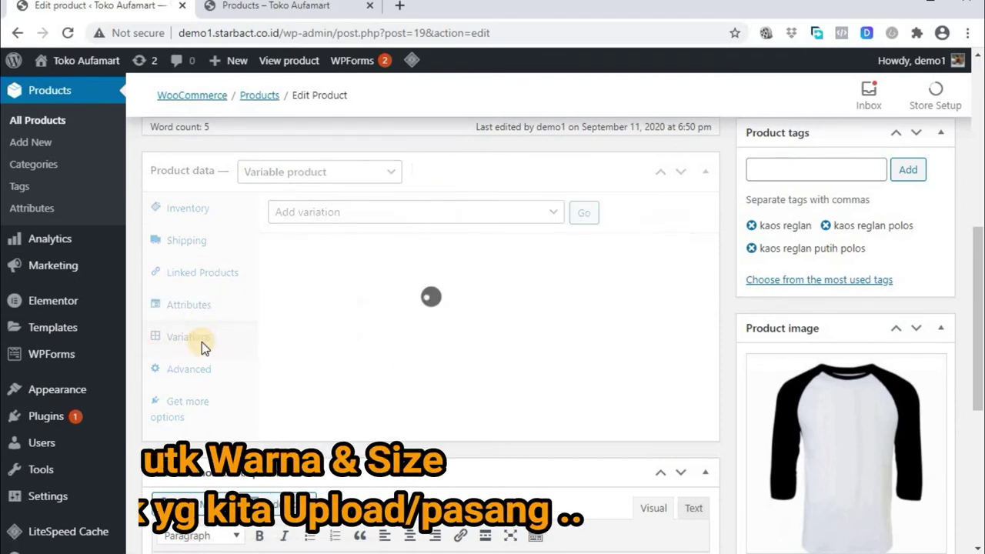
{"action": "left_click", "coordinate": [552, 215]}
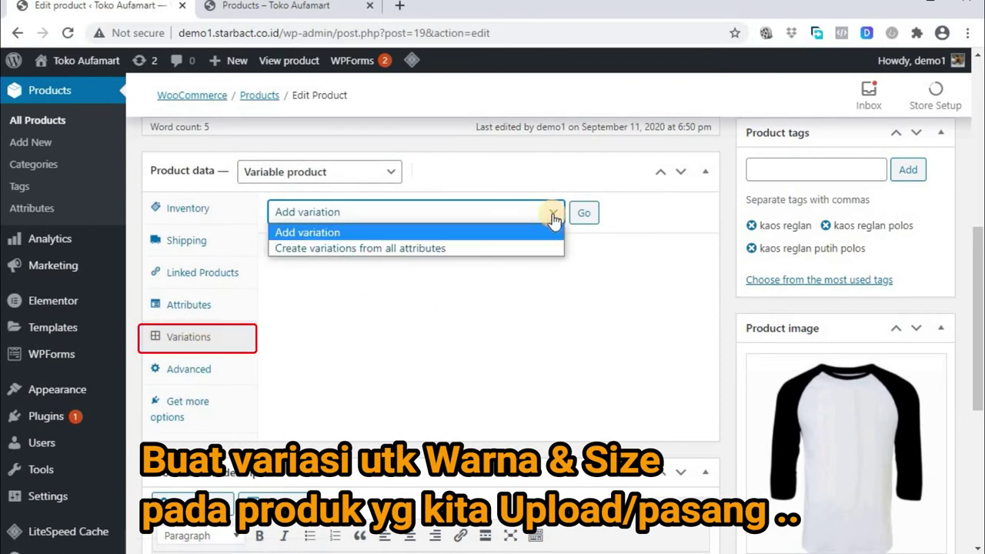
{"action": "left_click", "coordinate": [553, 217]}
{"action": "left_click", "coordinate": [554, 217]}
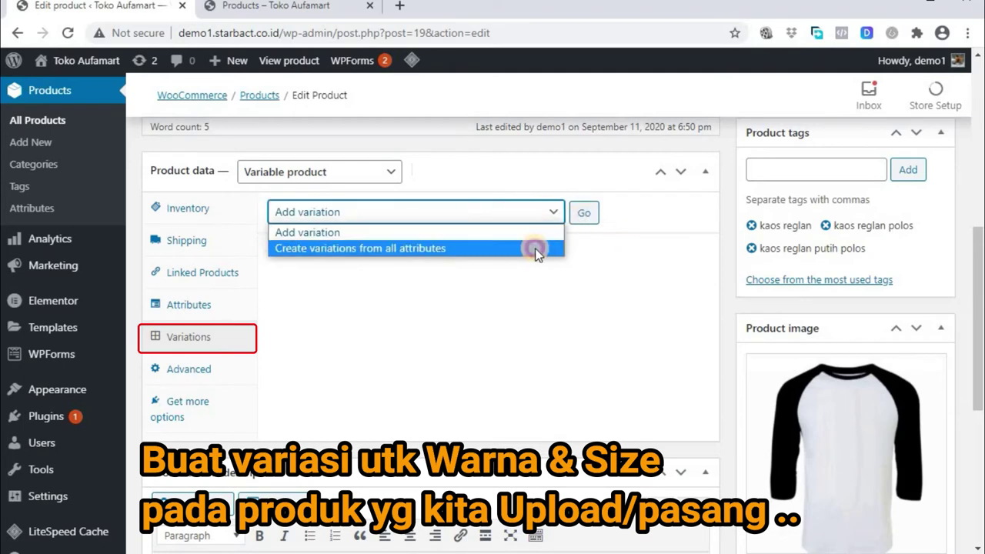
{"action": "left_click", "coordinate": [535, 248]}
{"action": "left_click", "coordinate": [584, 216]}
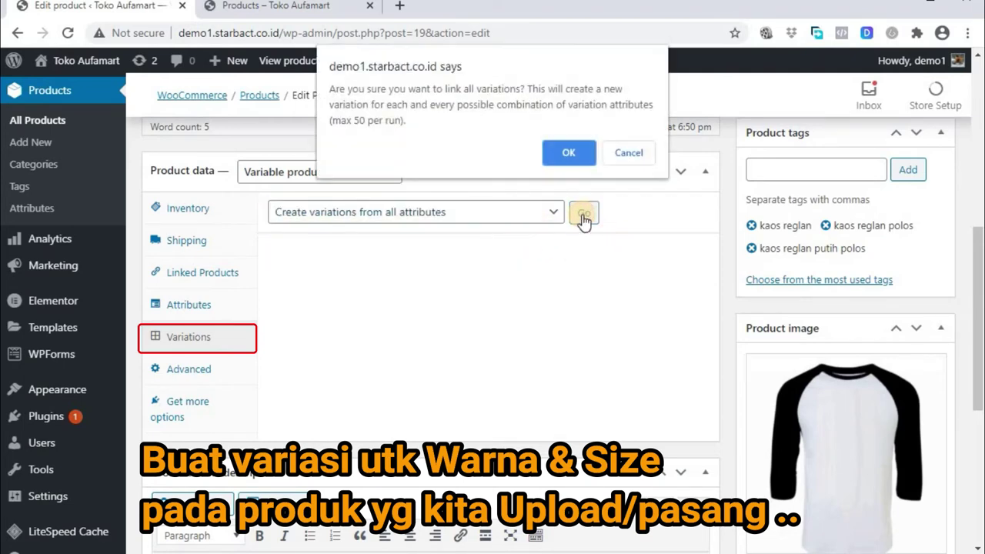
{"action": "left_click", "coordinate": [570, 154]}
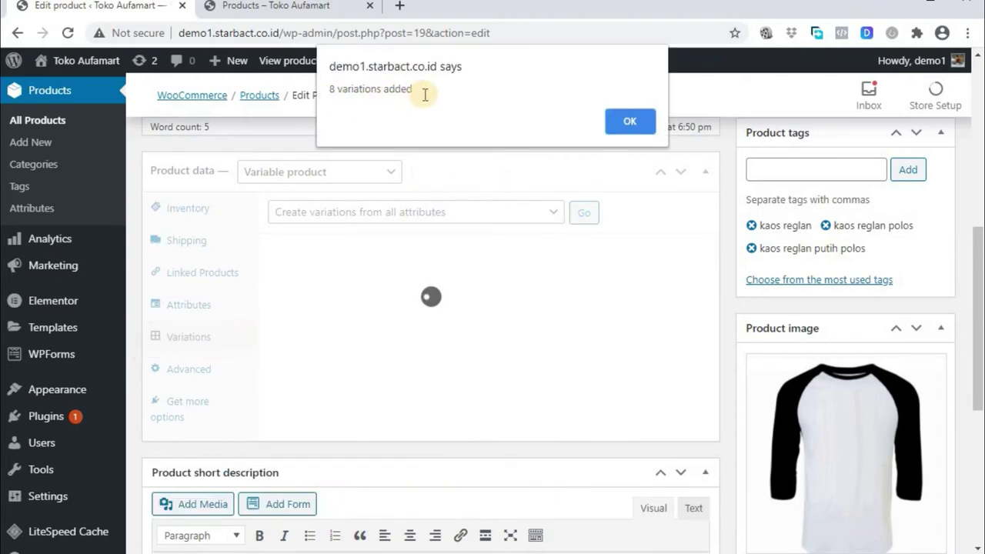
{"action": "left_click", "coordinate": [632, 123]}
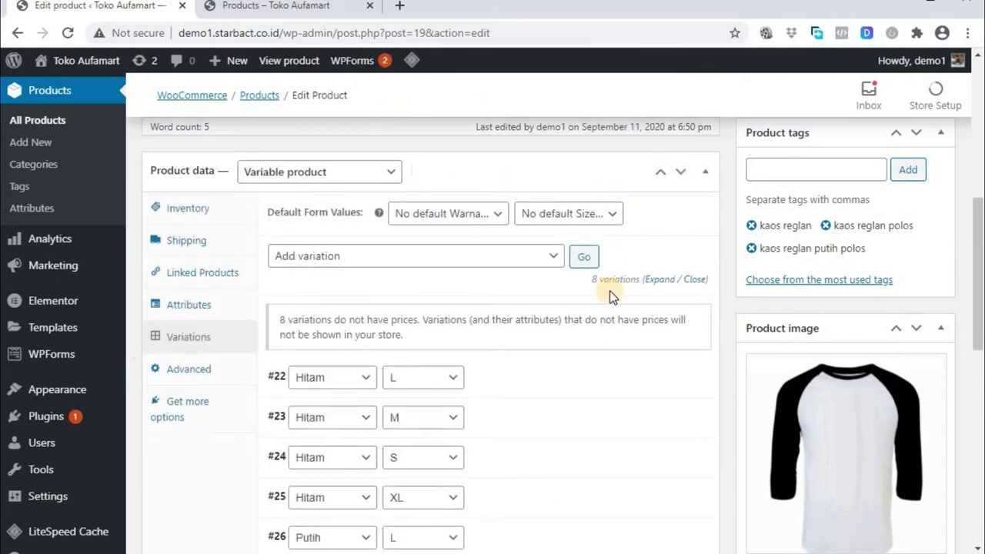
Expand the Hitam L variation #22 and start choosing its image
{"action": "scroll", "coordinate": [612, 330], "scroll_direction": "down", "scroll_amount": 3}
{"action": "scroll", "coordinate": [608, 330], "scroll_direction": "down", "scroll_amount": 2}
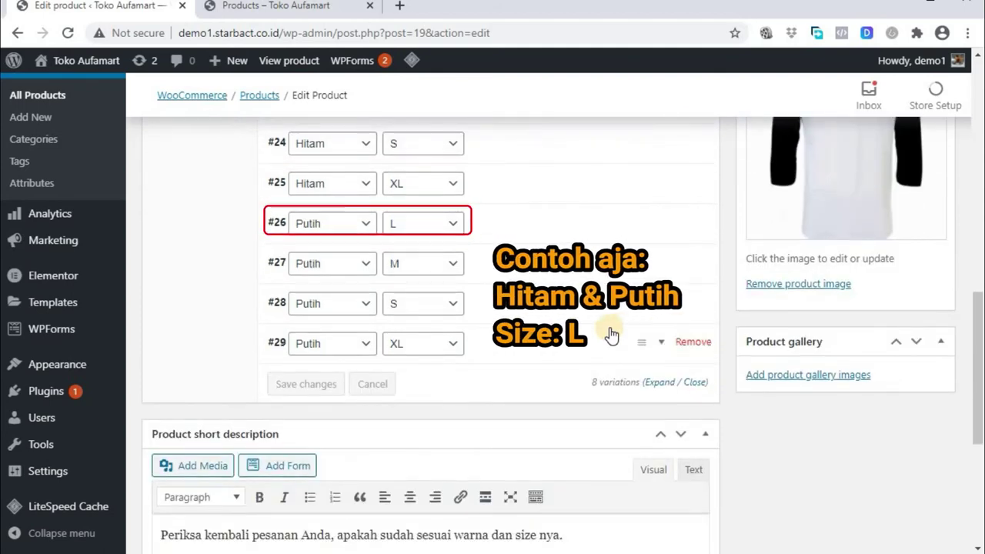
{"action": "scroll", "coordinate": [620, 230], "scroll_direction": "up", "scroll_amount": 2}
{"action": "left_click", "coordinate": [649, 224]}
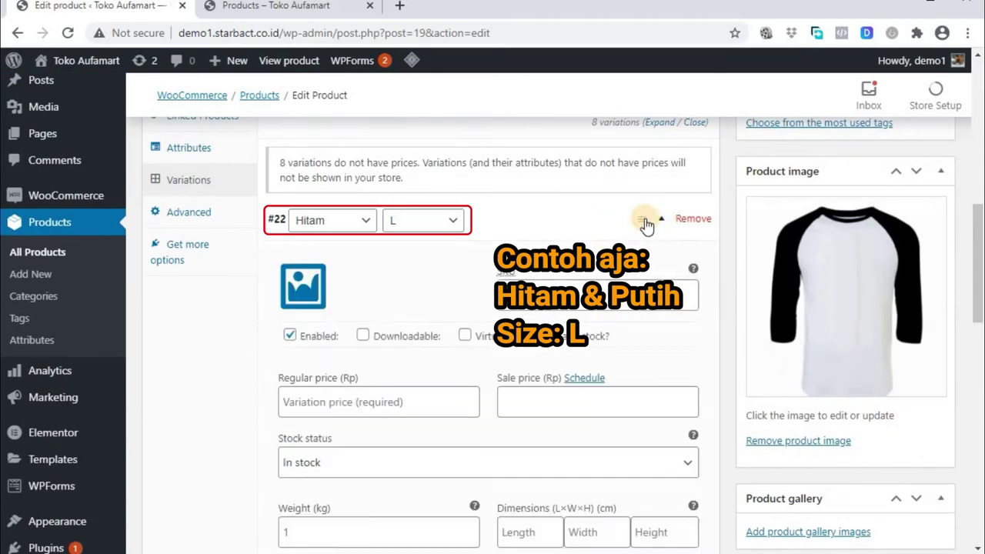
{"action": "left_click", "coordinate": [304, 285]}
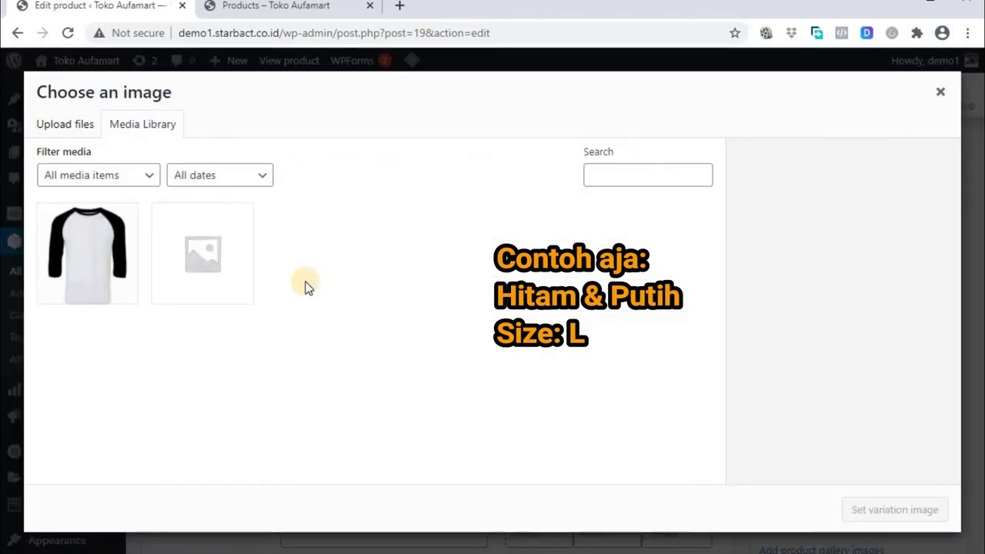
Upload Kaos-Dakwah-Islami.jpg from the PRODUK folder and select the raglan shirt image
{"action": "mouse_move", "coordinate": [663, 553]}
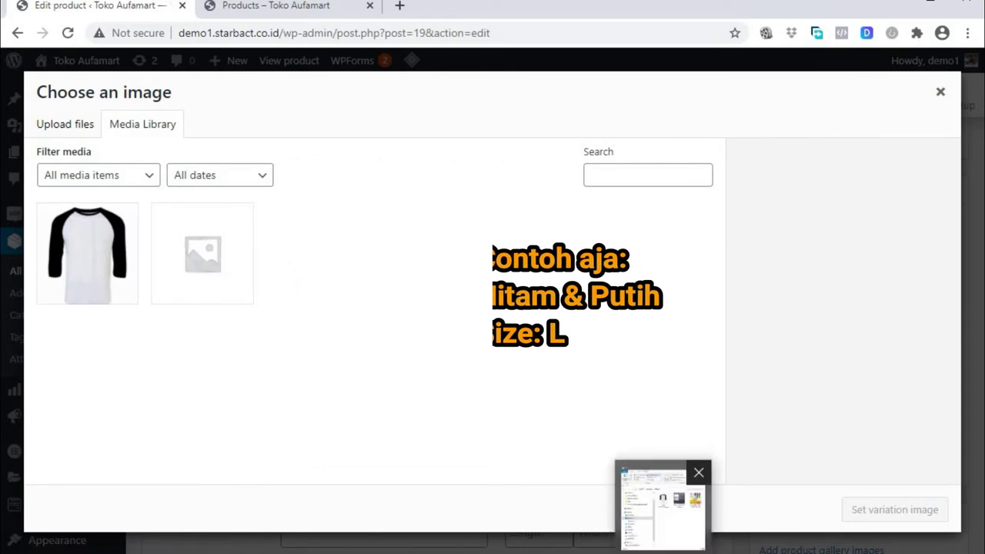
{"action": "left_click", "coordinate": [64, 125]}
{"action": "left_click", "coordinate": [493, 328]}
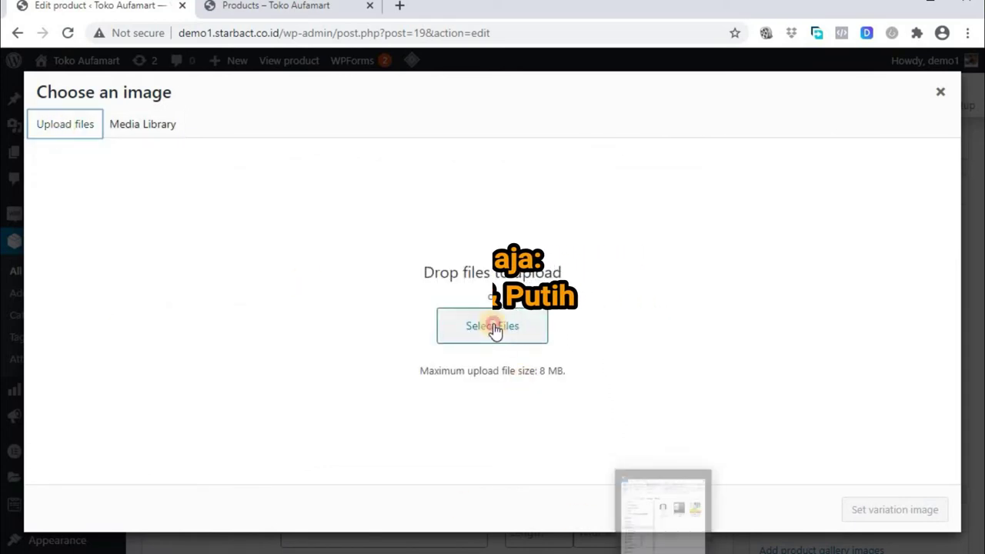
{"action": "left_click", "coordinate": [304, 157]}
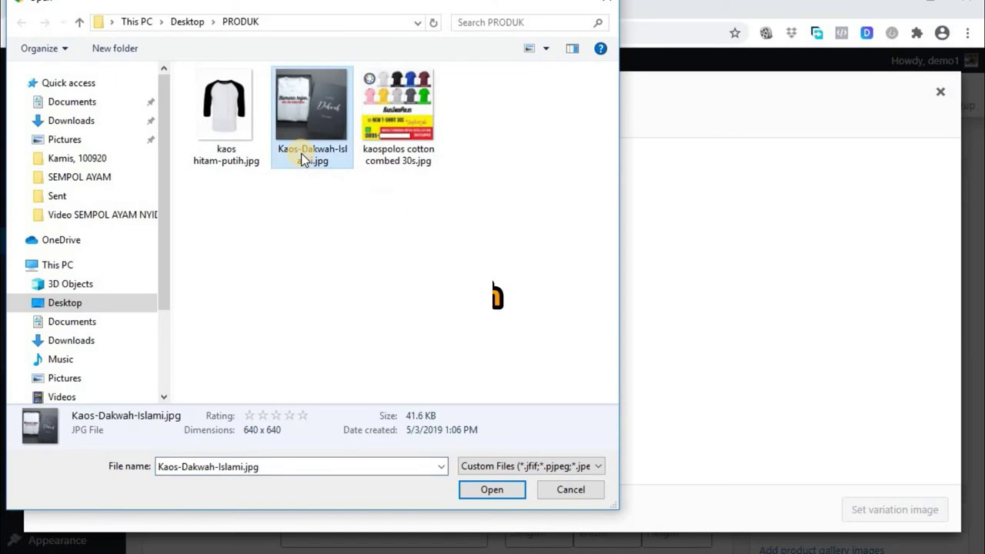
{"action": "left_click", "coordinate": [509, 487]}
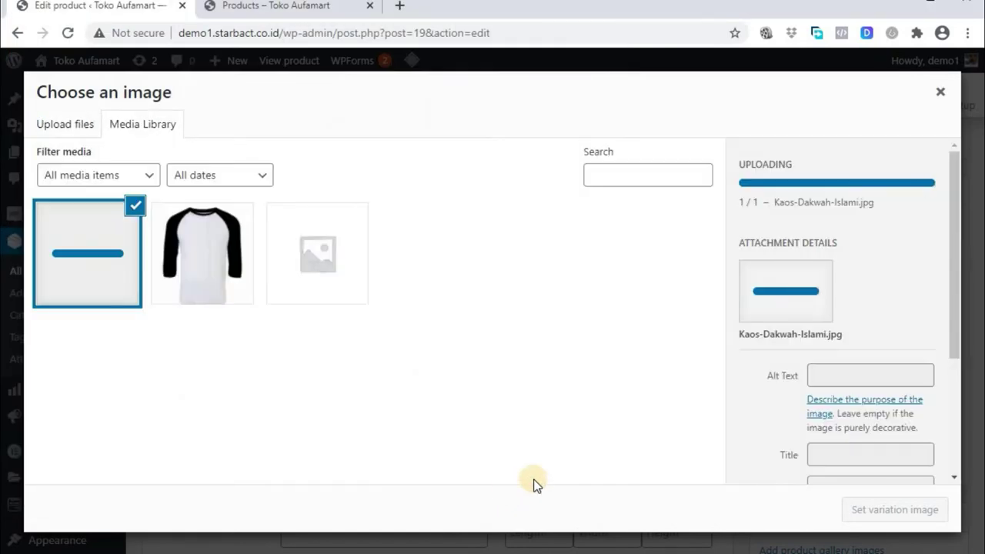
{"action": "left_click", "coordinate": [216, 247]}
Set the raglan image, regular price 100000 and weight 0.5 kg on the Hitam L variation
{"action": "left_click", "coordinate": [861, 512]}
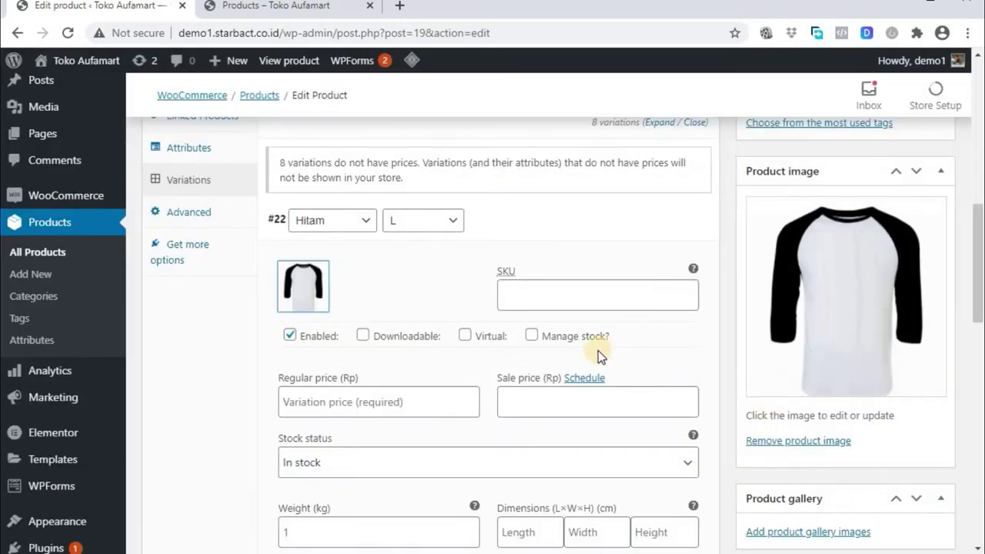
{"action": "scroll", "coordinate": [324, 407], "scroll_direction": "down", "scroll_amount": 1}
{"action": "left_click", "coordinate": [338, 324]}
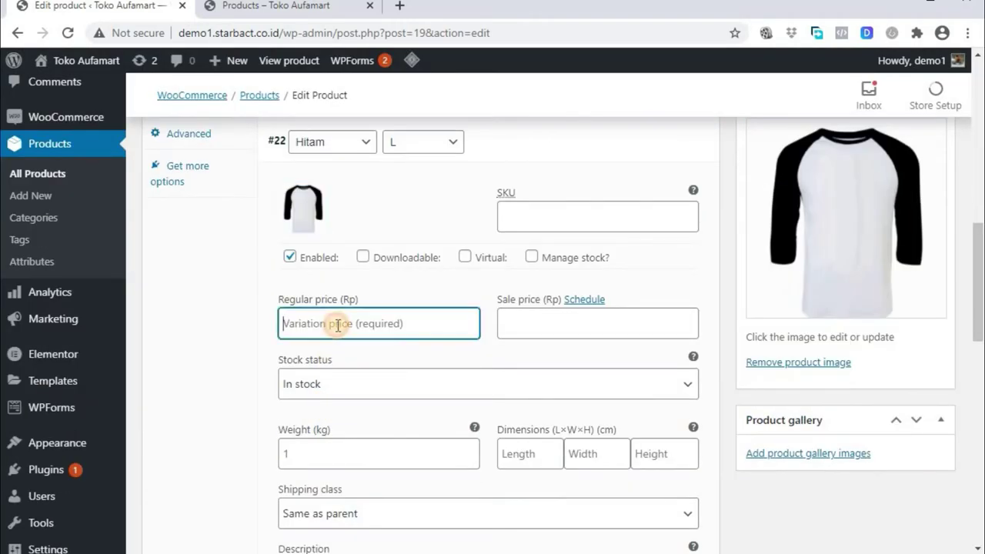
{"action": "type", "text": "100000"}
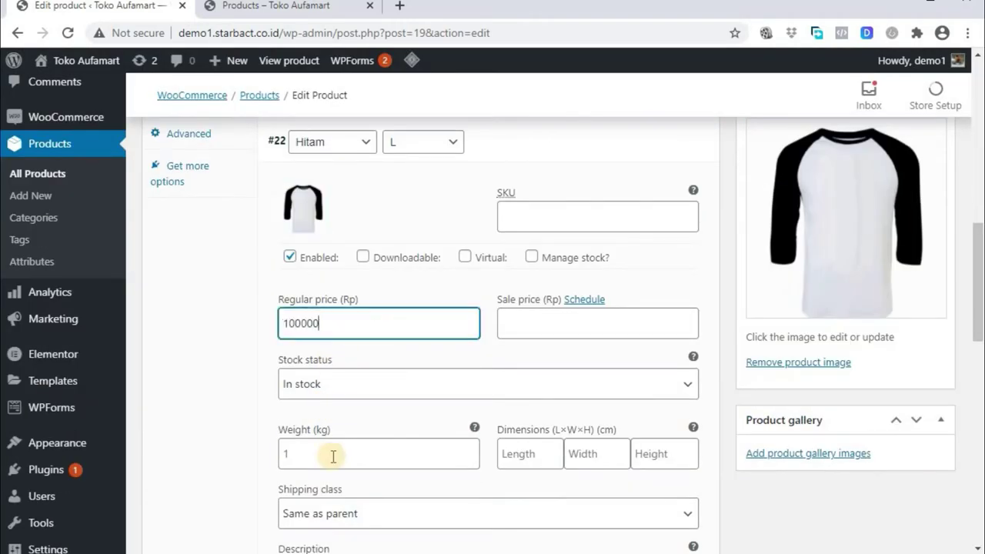
{"action": "left_click", "coordinate": [332, 456]}
{"action": "scroll", "coordinate": [332, 457], "scroll_direction": "down", "scroll_amount": 1}
{"action": "key", "text": "BackSpace"}
{"action": "type", "text": "0.5"}
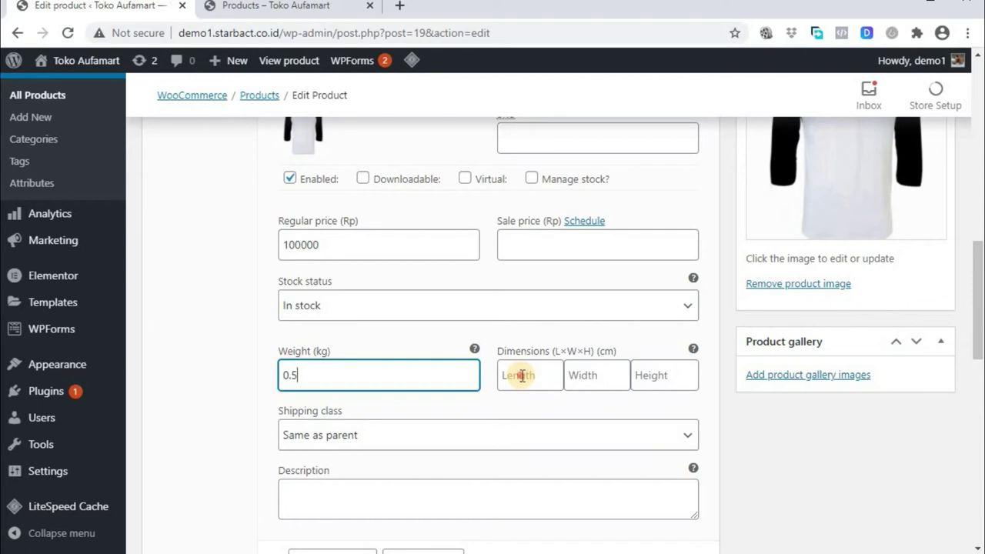
Enter the Hitam L variation's package dimensions as 10×10×15 cm
{"action": "left_click", "coordinate": [522, 375]}
{"action": "type", "text": "10"}
{"action": "key", "text": "Tab"}
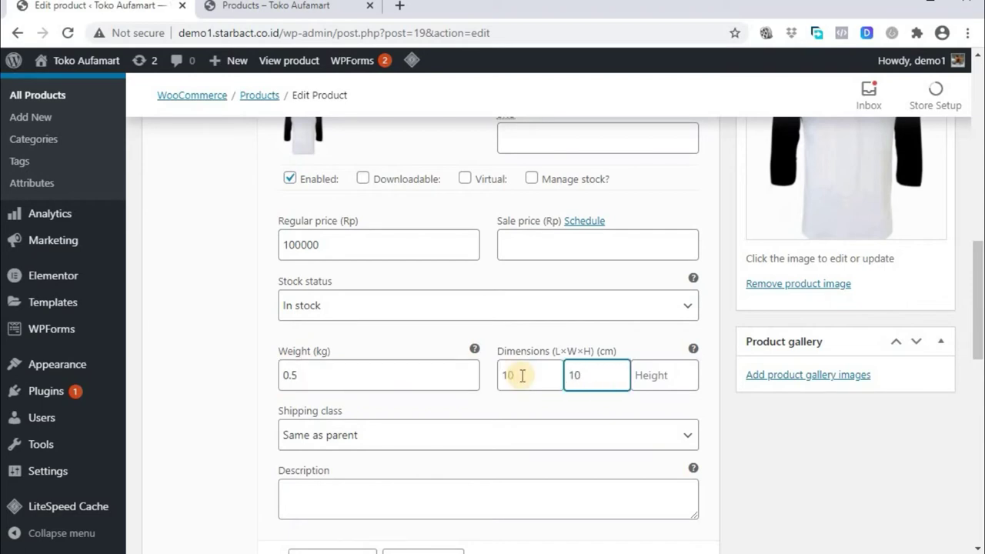
{"action": "key", "text": "Tab"}
{"action": "type", "text": "15"}
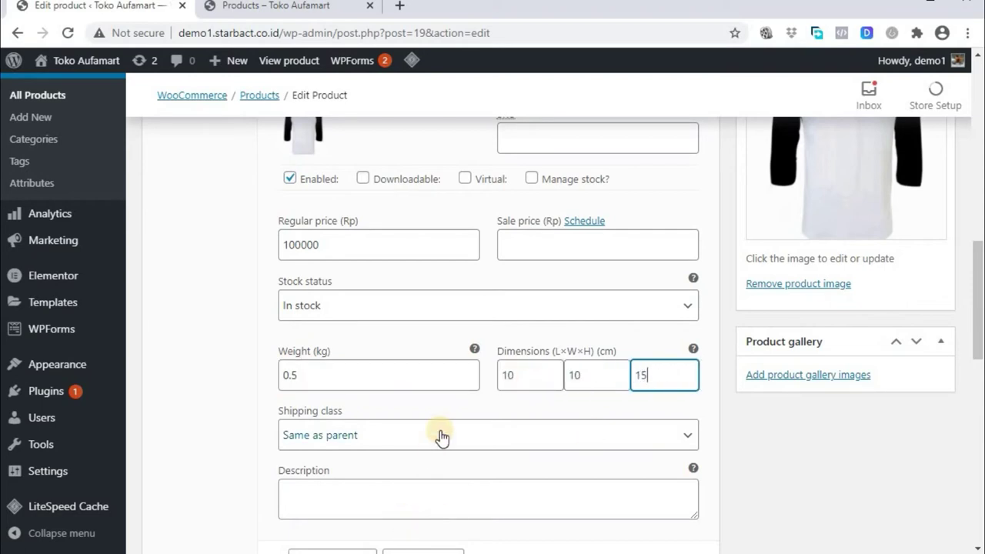
{"action": "key", "text": "Tab"}
{"action": "key", "text": "Tab"}
{"action": "scroll", "coordinate": [415, 504], "scroll_direction": "down", "scroll_amount": 2}
{"action": "scroll", "coordinate": [420, 508], "scroll_direction": "up", "scroll_amount": 2}
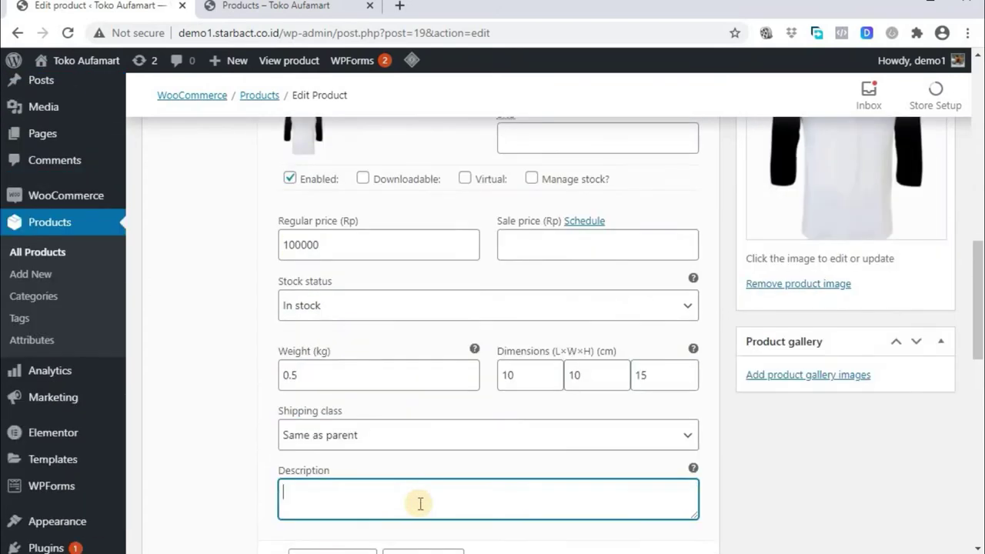
{"action": "scroll", "coordinate": [420, 504], "scroll_direction": "up", "scroll_amount": 1}
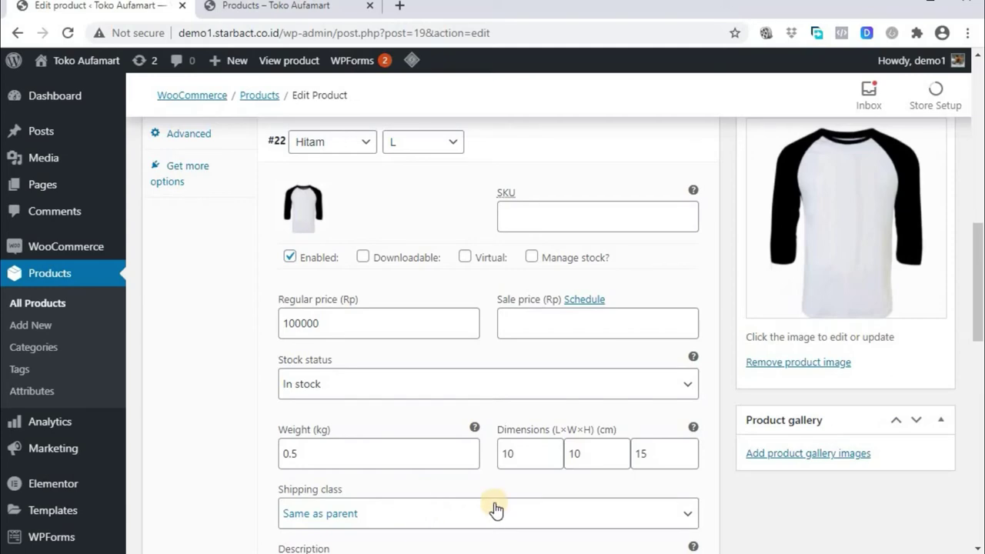
{"action": "scroll", "coordinate": [501, 454], "scroll_direction": "down", "scroll_amount": 2}
{"action": "left_click", "coordinate": [501, 462]}
{"action": "scroll", "coordinate": [501, 464], "scroll_direction": "up", "scroll_amount": 1}
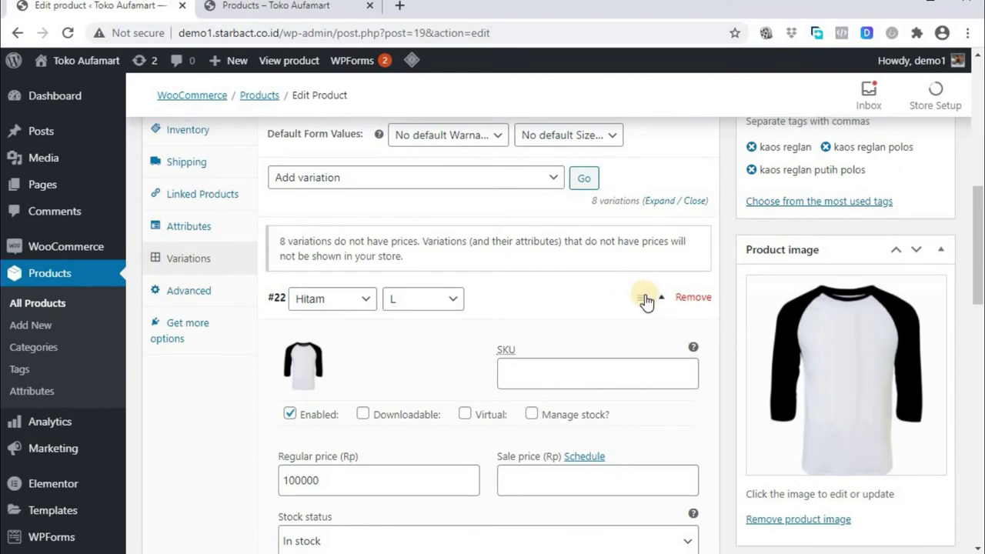
Collapse the Hitam L variation and expand the Putih L variation's details, leaving the order unchanged
{"action": "left_click", "coordinate": [641, 300]}
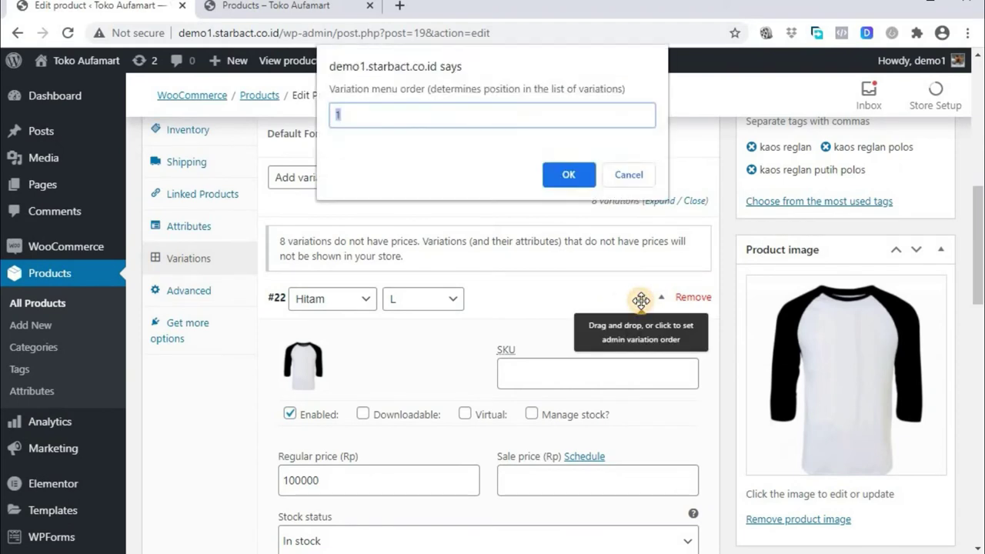
{"action": "left_click", "coordinate": [633, 176]}
{"action": "left_click", "coordinate": [662, 300]}
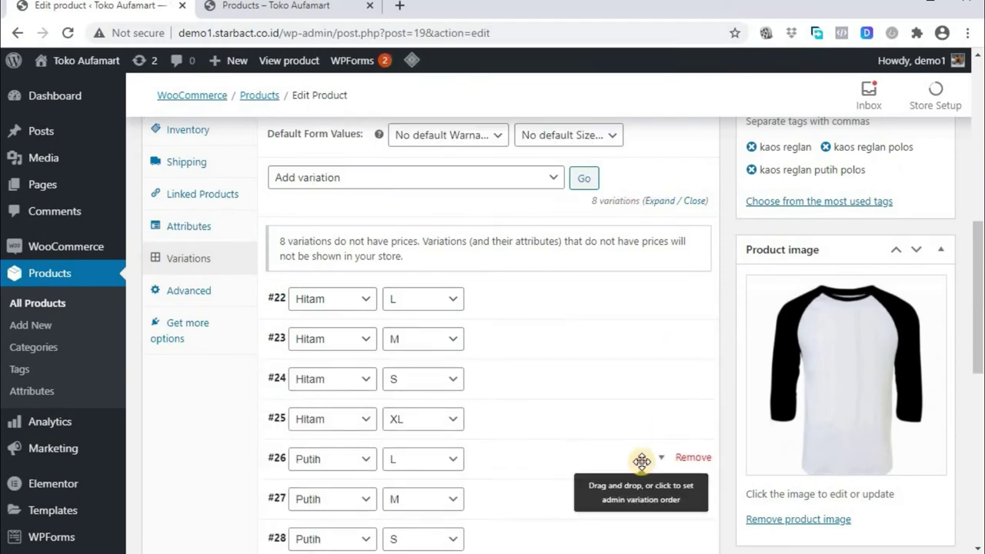
{"action": "left_click", "coordinate": [642, 459]}
{"action": "left_click", "coordinate": [625, 174]}
{"action": "left_click", "coordinate": [662, 462]}
{"action": "scroll", "coordinate": [661, 462], "scroll_direction": "down", "scroll_amount": 2}
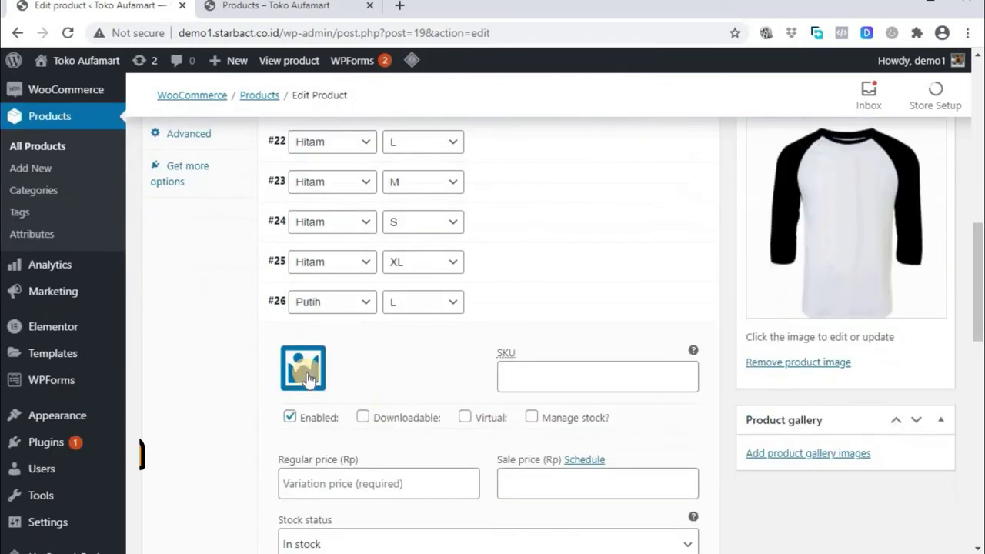
Give the Putih L variation the raglan shirt image and a regular price of 120000
{"action": "left_click", "coordinate": [303, 370]}
{"action": "left_click", "coordinate": [88, 254]}
{"action": "left_click", "coordinate": [890, 510]}
{"action": "left_click", "coordinate": [434, 462]}
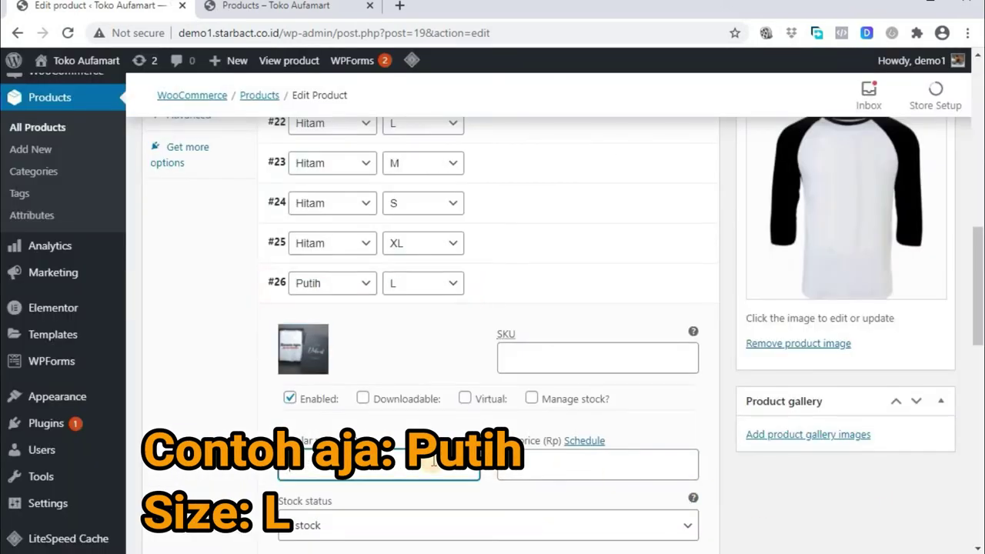
{"action": "type", "text": "120000"}
{"action": "scroll", "coordinate": [433, 462], "scroll_direction": "down", "scroll_amount": 2}
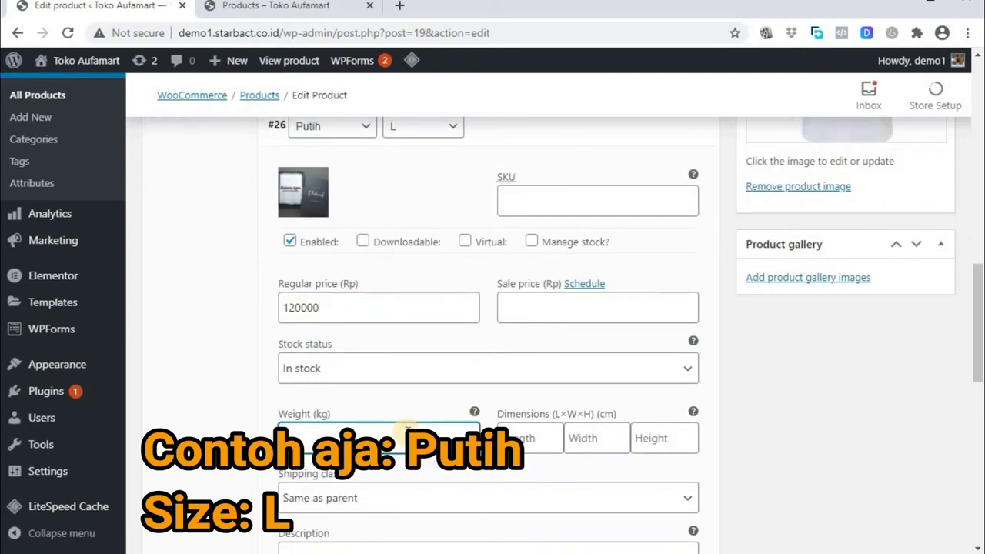
Set the Putih L variation's dimensions to 10 × 10 × 15 cm
{"action": "left_click", "coordinate": [539, 437]}
{"action": "type", "text": "10"}
{"action": "left_click", "coordinate": [574, 438]}
{"action": "type", "text": "10"}
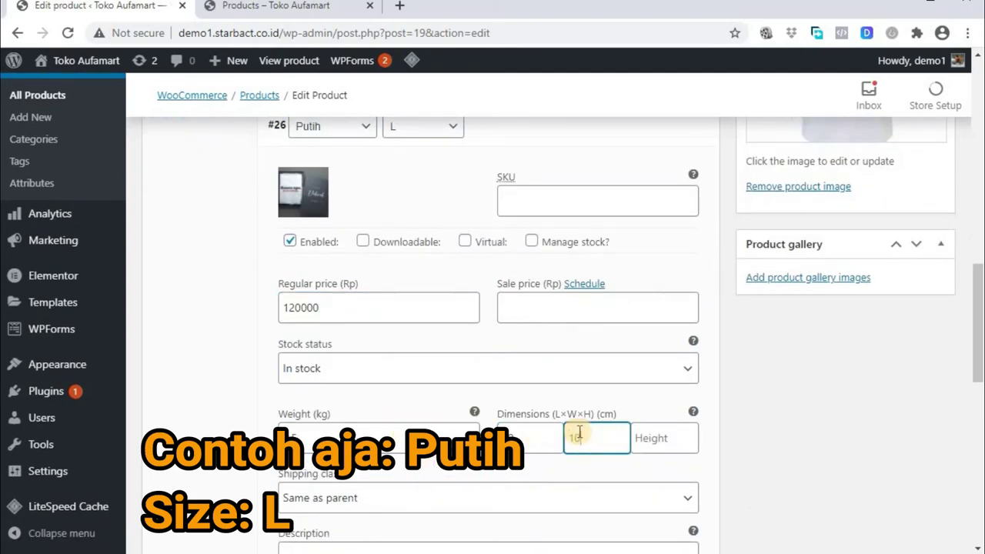
{"action": "left_click", "coordinate": [651, 437]}
{"action": "type", "text": "15"}
{"action": "scroll", "coordinate": [647, 441], "scroll_direction": "down", "scroll_amount": 1}
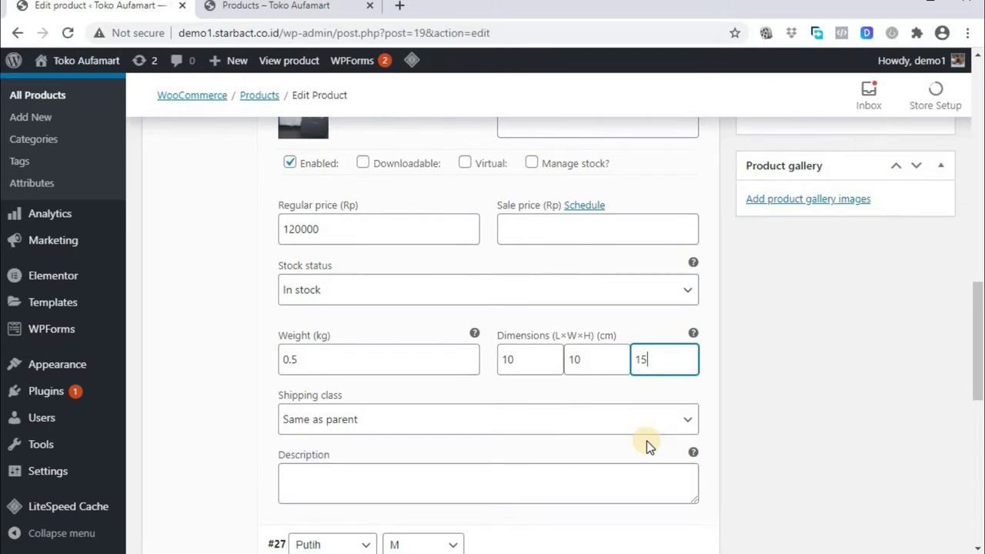
{"action": "scroll", "coordinate": [647, 443], "scroll_direction": "up", "scroll_amount": 1}
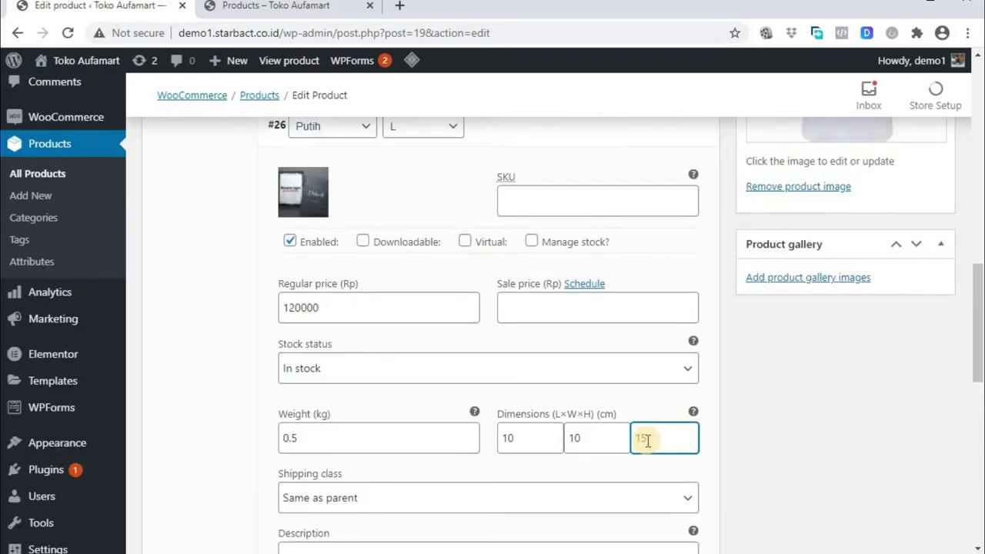
Enable stock management with quantity 10 and backorders 'Allow, but notify customer'
{"action": "left_click", "coordinate": [531, 241]}
{"action": "double_click", "coordinate": [281, 376]}
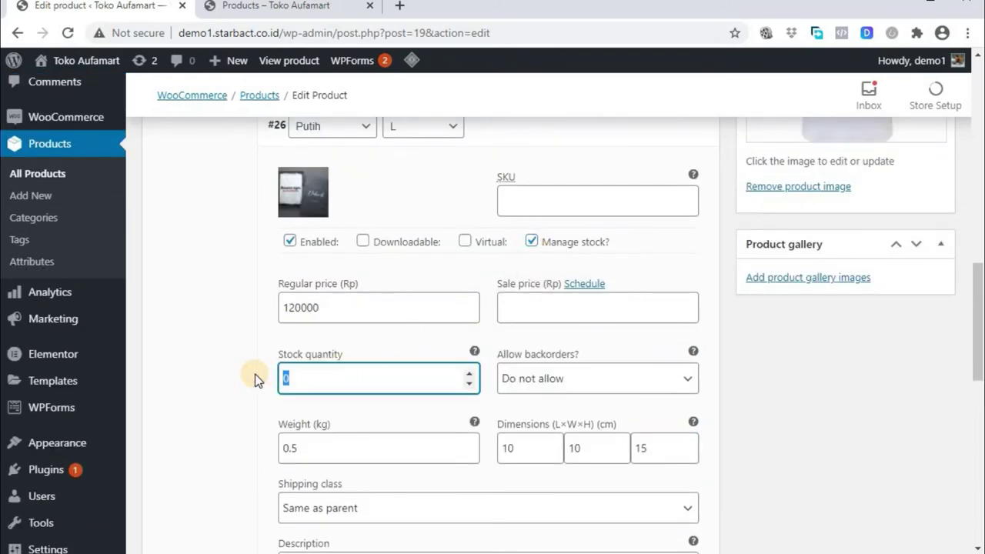
{"action": "type", "text": "10"}
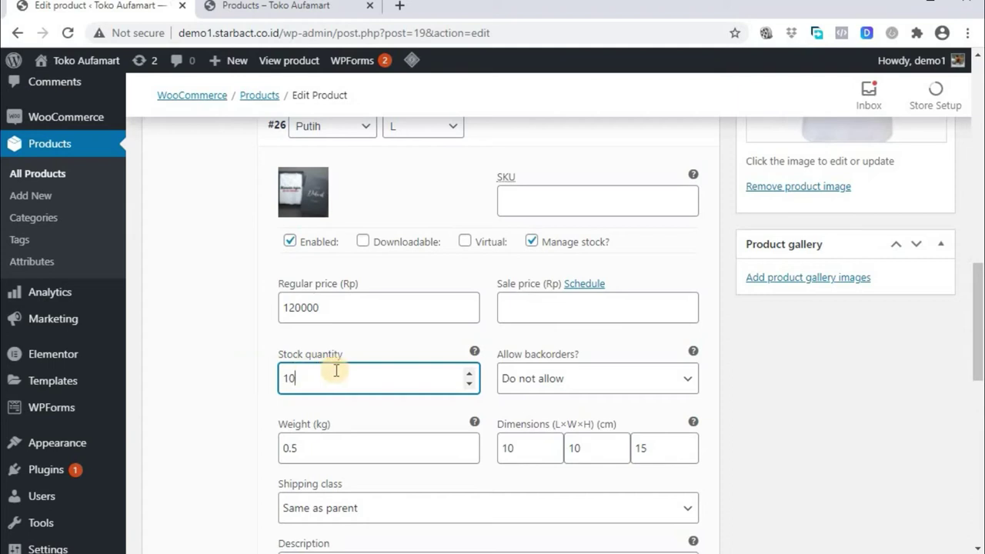
{"action": "left_click", "coordinate": [686, 379]}
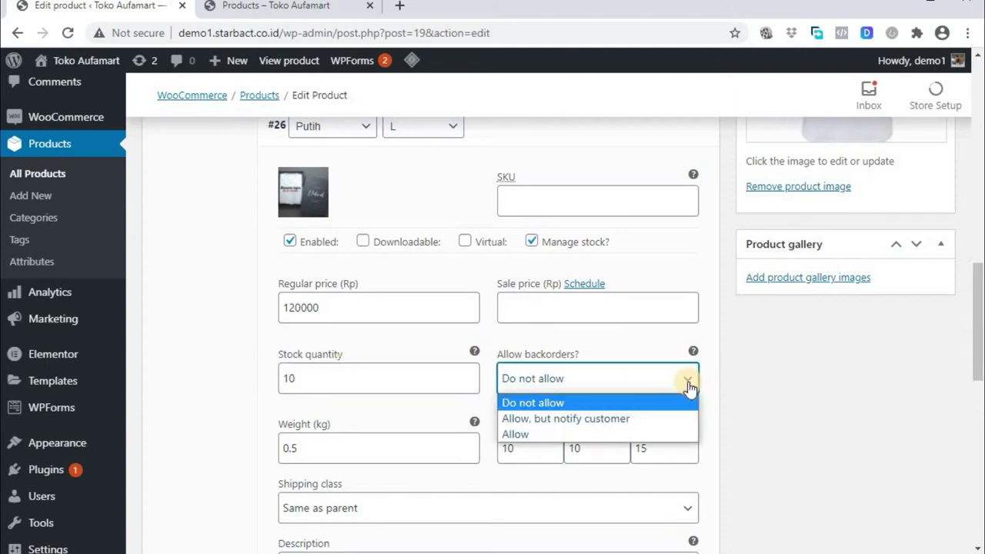
{"action": "left_click", "coordinate": [677, 418]}
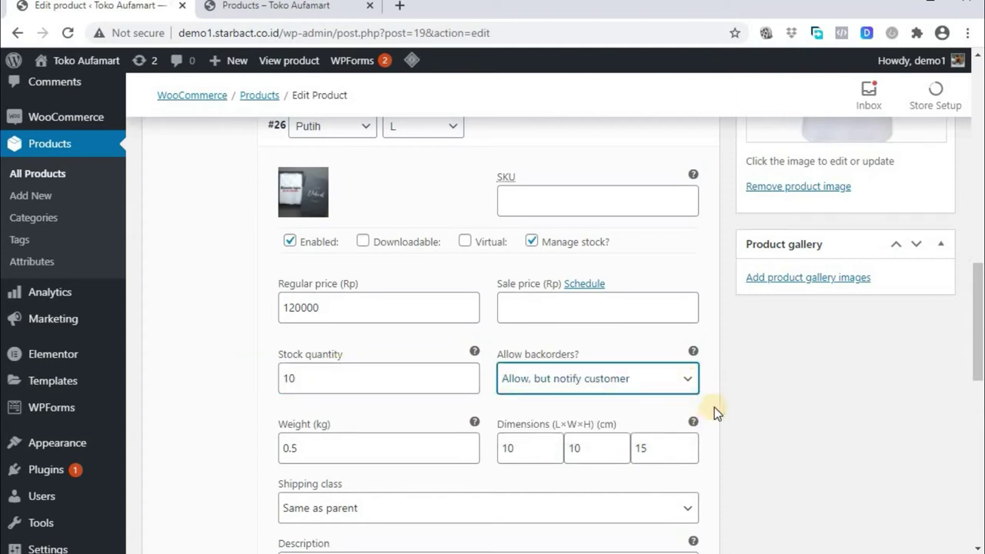
Update the product to save the Putih L variation changes
{"action": "scroll", "coordinate": [715, 404], "scroll_direction": "down", "scroll_amount": 1}
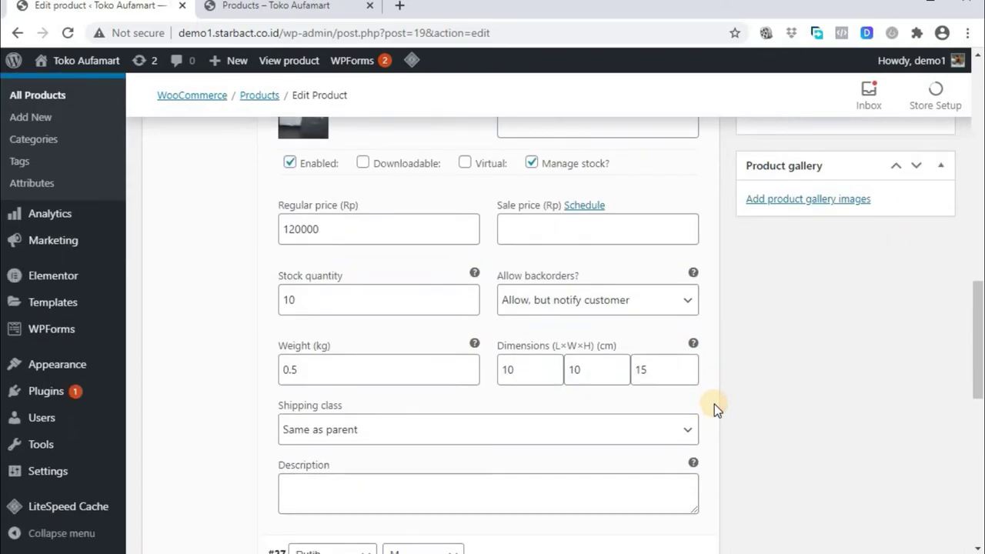
{"action": "scroll", "coordinate": [714, 404], "scroll_direction": "down", "scroll_amount": 1}
{"action": "scroll", "coordinate": [714, 404], "scroll_direction": "up", "scroll_amount": 6}
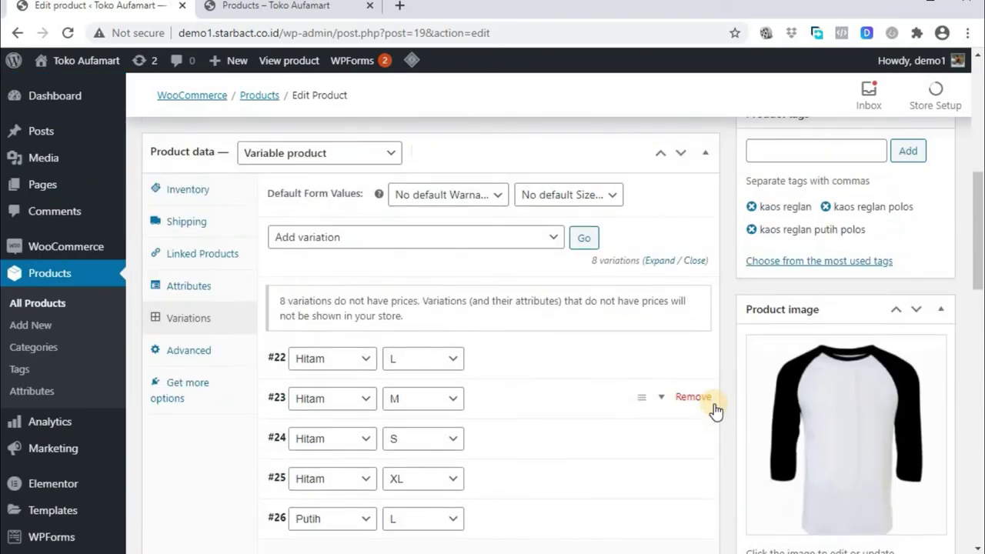
{"action": "scroll", "coordinate": [714, 403], "scroll_direction": "up", "scroll_amount": 10}
{"action": "left_click", "coordinate": [908, 378]}
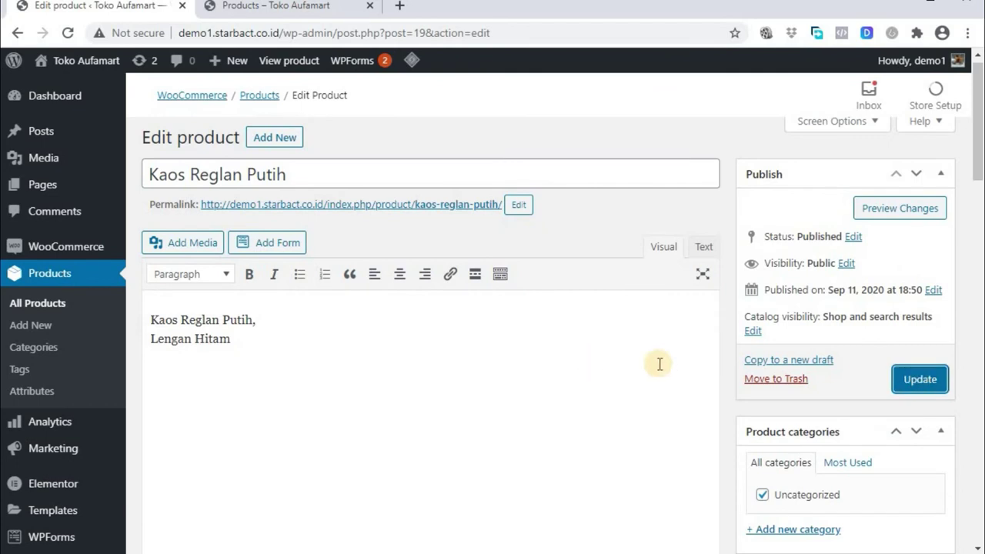
{"action": "left_click", "coordinate": [924, 381]}
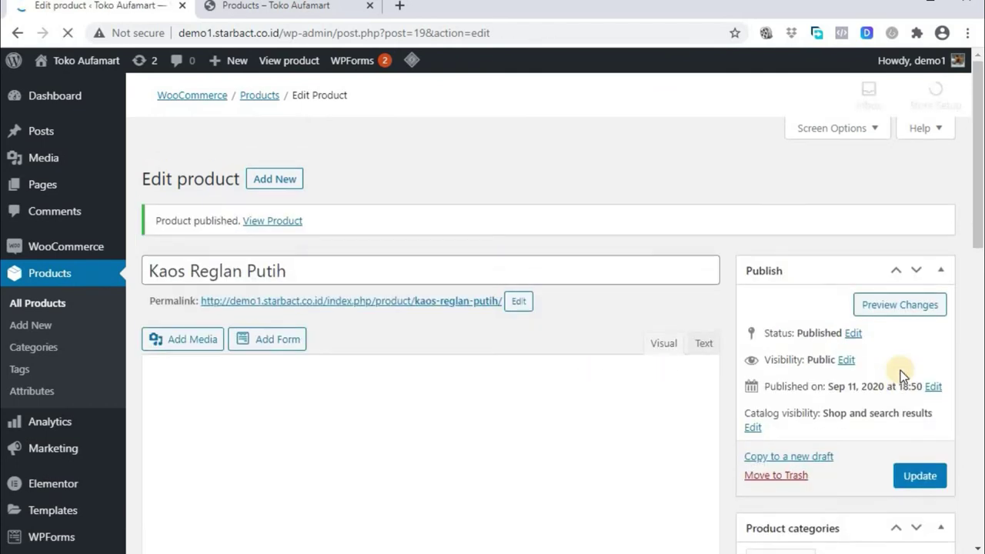
Reload the storefront shop and open the Kaos Reglan Putih product page
{"action": "left_click", "coordinate": [262, 11]}
{"action": "left_click", "coordinate": [68, 32]}
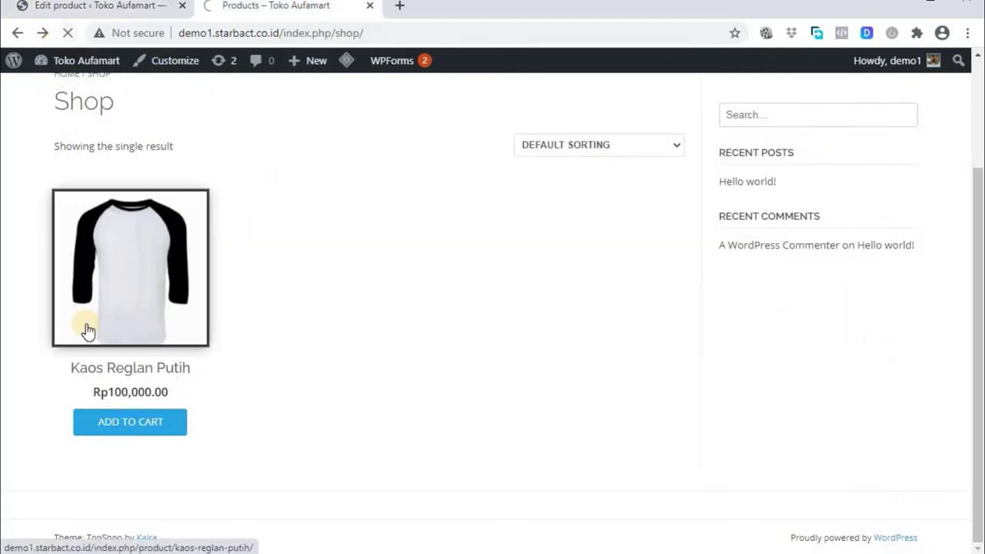
{"action": "left_click", "coordinate": [135, 267]}
{"action": "scroll", "coordinate": [670, 416], "scroll_direction": "down", "scroll_amount": 1}
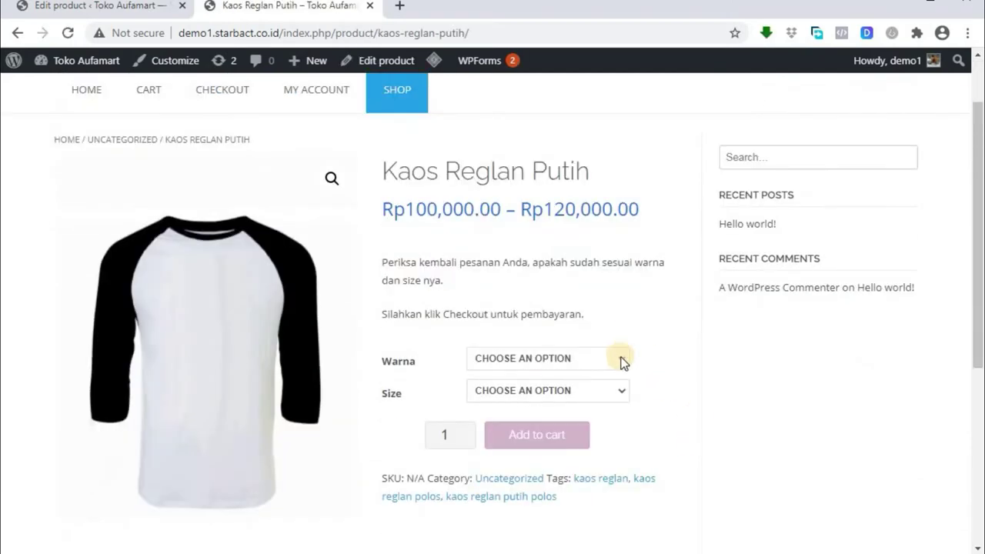
Try colour Hitam with size L, then clear the variation selections
{"action": "left_click", "coordinate": [622, 362]}
{"action": "left_click", "coordinate": [607, 388]}
{"action": "left_click", "coordinate": [613, 392]}
{"action": "left_click", "coordinate": [569, 418]}
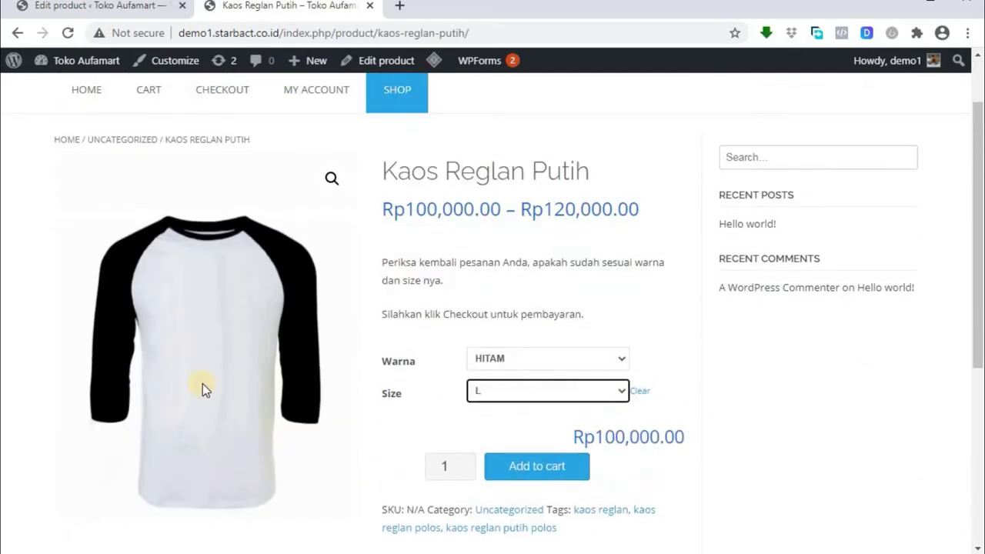
{"action": "left_click", "coordinate": [625, 358]}
{"action": "left_click", "coordinate": [585, 375]}
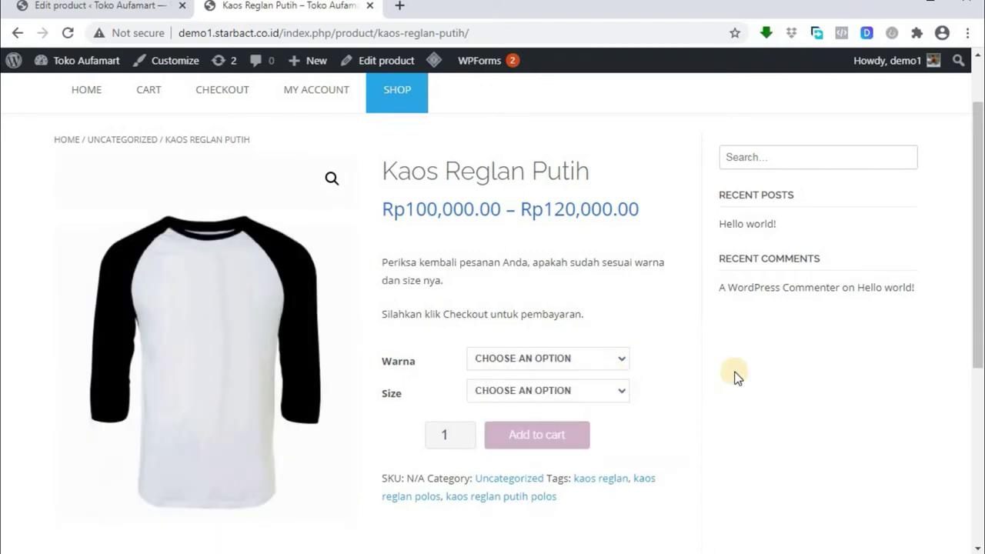
Select Warna PUTIH and Size L on the product page
{"action": "left_click", "coordinate": [622, 359]}
{"action": "left_click", "coordinate": [510, 400]}
{"action": "left_click", "coordinate": [622, 391]}
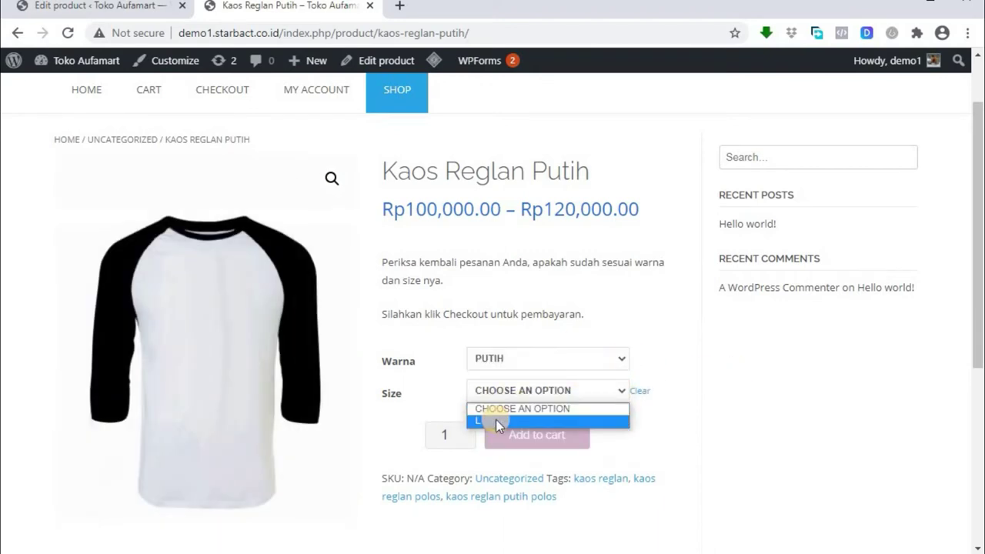
{"action": "left_click", "coordinate": [496, 419]}
{"action": "scroll", "coordinate": [836, 358], "scroll_direction": "down", "scroll_amount": 1}
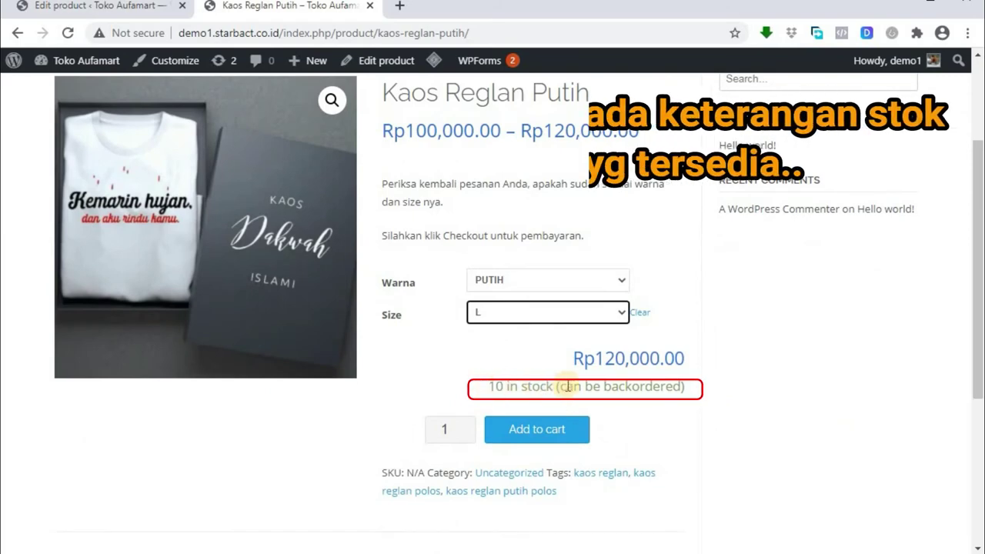
{"action": "scroll", "coordinate": [781, 403], "scroll_direction": "up", "scroll_amount": 1}
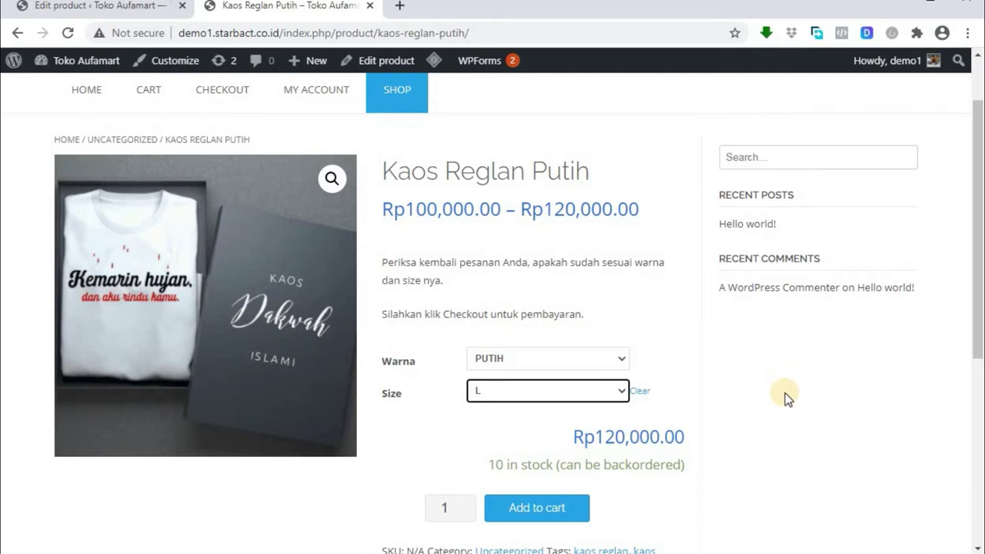
{"action": "scroll", "coordinate": [654, 424], "scroll_direction": "down", "scroll_amount": 1}
Add the Putih L shirt to the cart and view the cart
{"action": "left_click", "coordinate": [541, 431]}
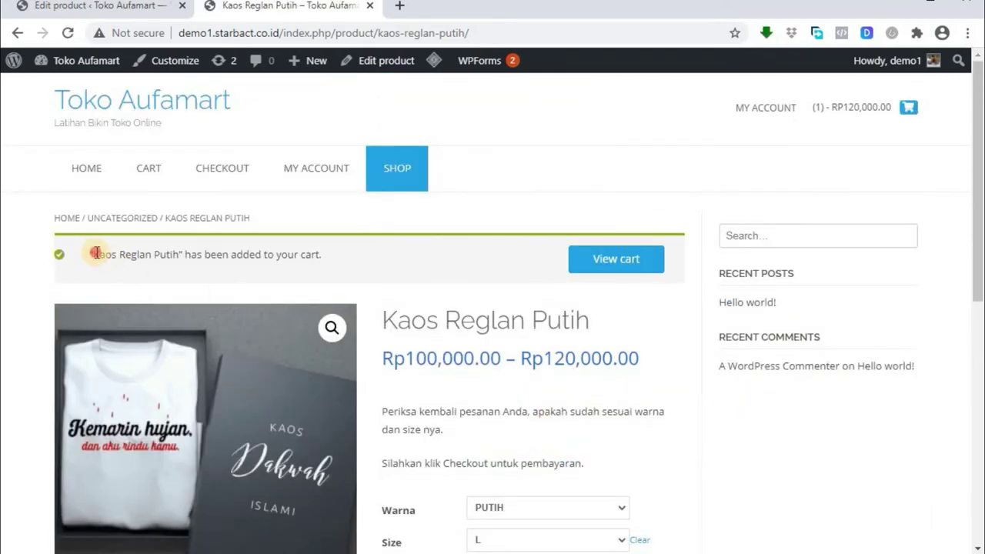
{"action": "left_click_drag", "start_coordinate": [95, 252], "coordinate": [429, 257]}
{"action": "left_click", "coordinate": [429, 257]}
{"action": "scroll", "coordinate": [673, 466], "scroll_direction": "down", "scroll_amount": 2}
{"action": "scroll", "coordinate": [674, 466], "scroll_direction": "up", "scroll_amount": 1}
{"action": "left_click", "coordinate": [610, 184]}
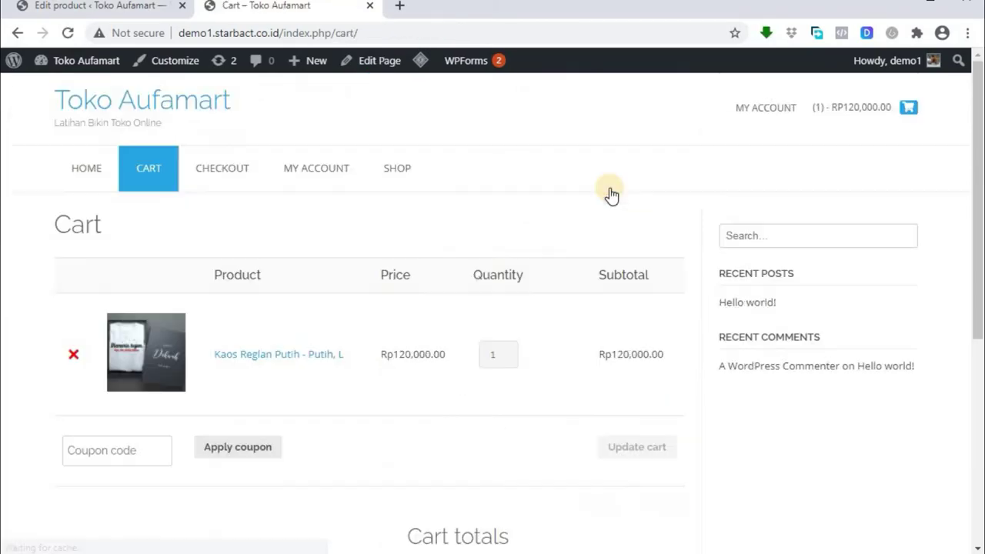